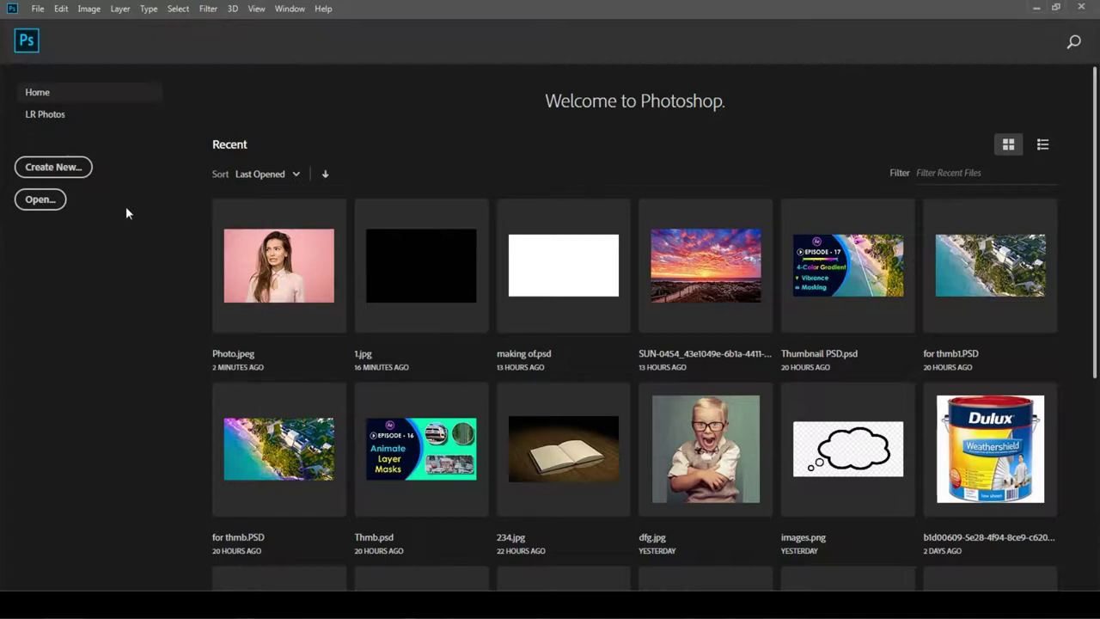
- Open Photo.jpeg, refreshing the folder listing to locate the portrait
{"action": "left_click", "coordinate": [45, 200]}
{"action": "right_click", "coordinate": [335, 139]}
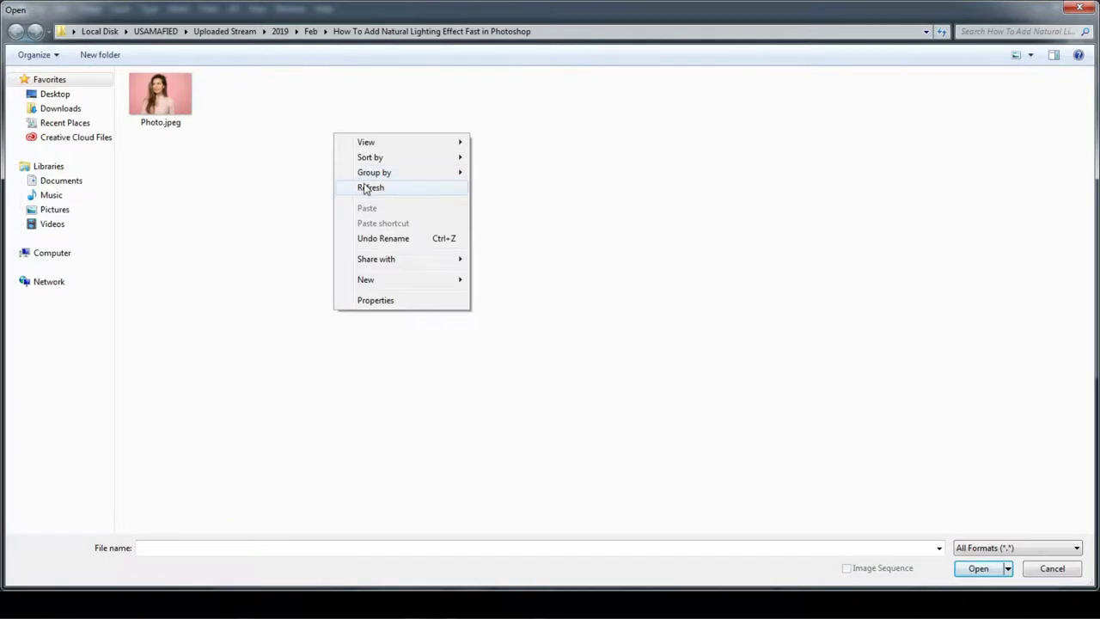
{"action": "left_click", "coordinate": [364, 186]}
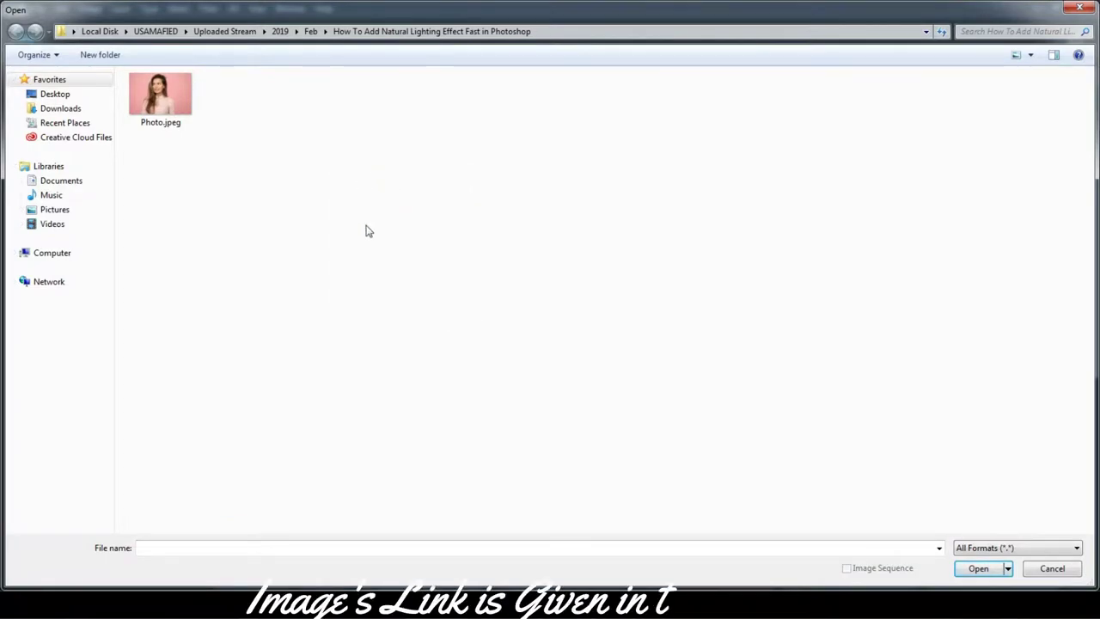
{"action": "left_click", "coordinate": [176, 97]}
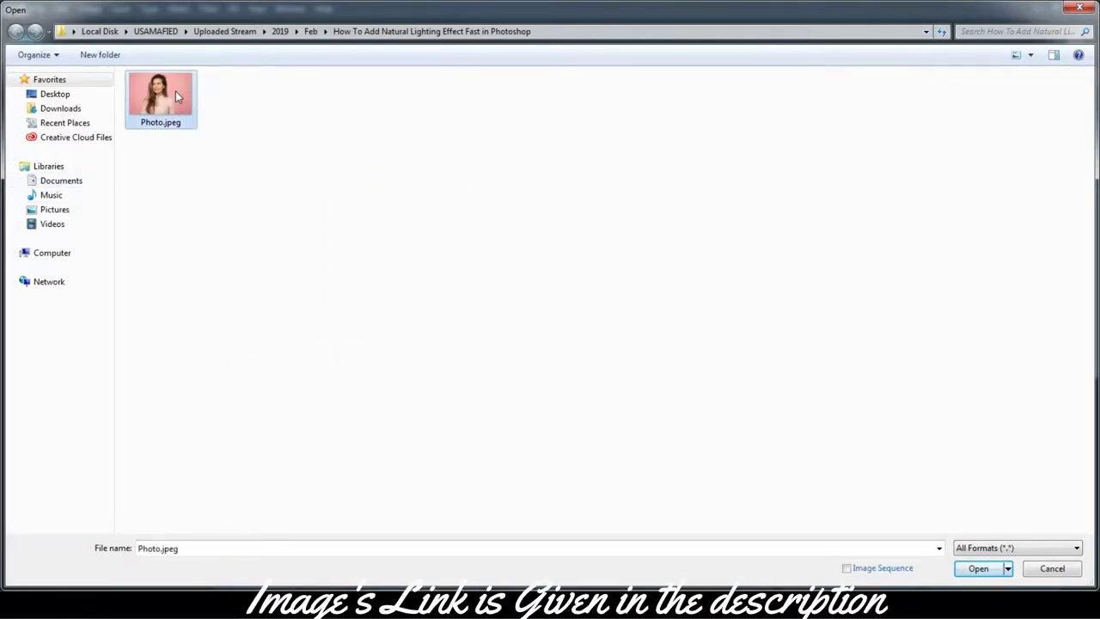
{"action": "left_click", "coordinate": [977, 568]}
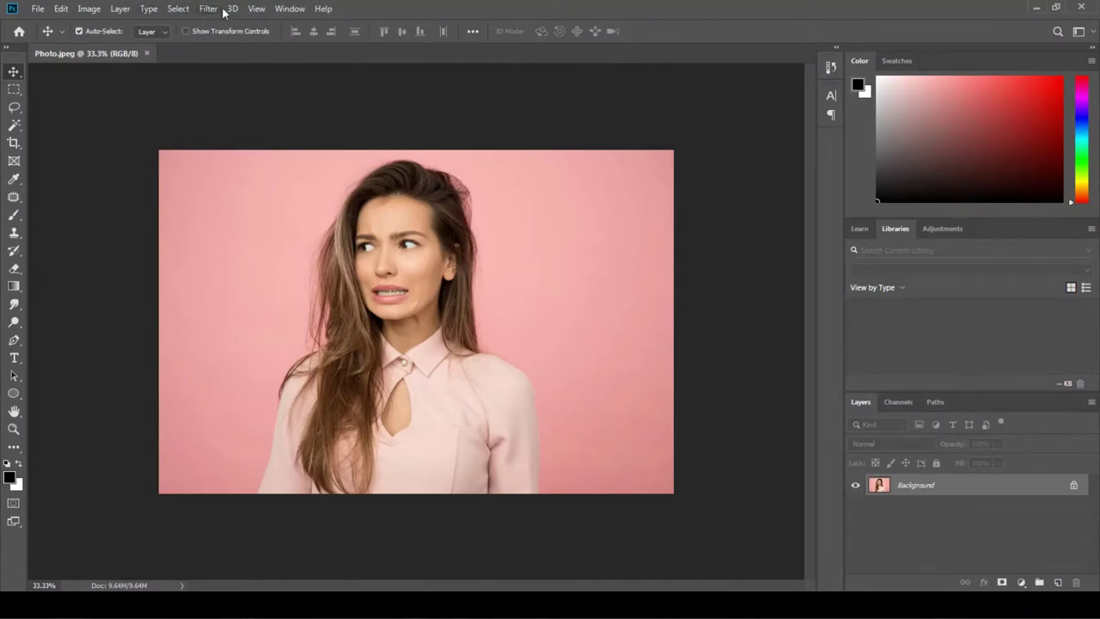
- Try the Levels black slider without applying, then duplicate the Background layer as Background copy
{"action": "left_click", "coordinate": [91, 10]}
{"action": "mouse_move", "coordinate": [110, 44]}
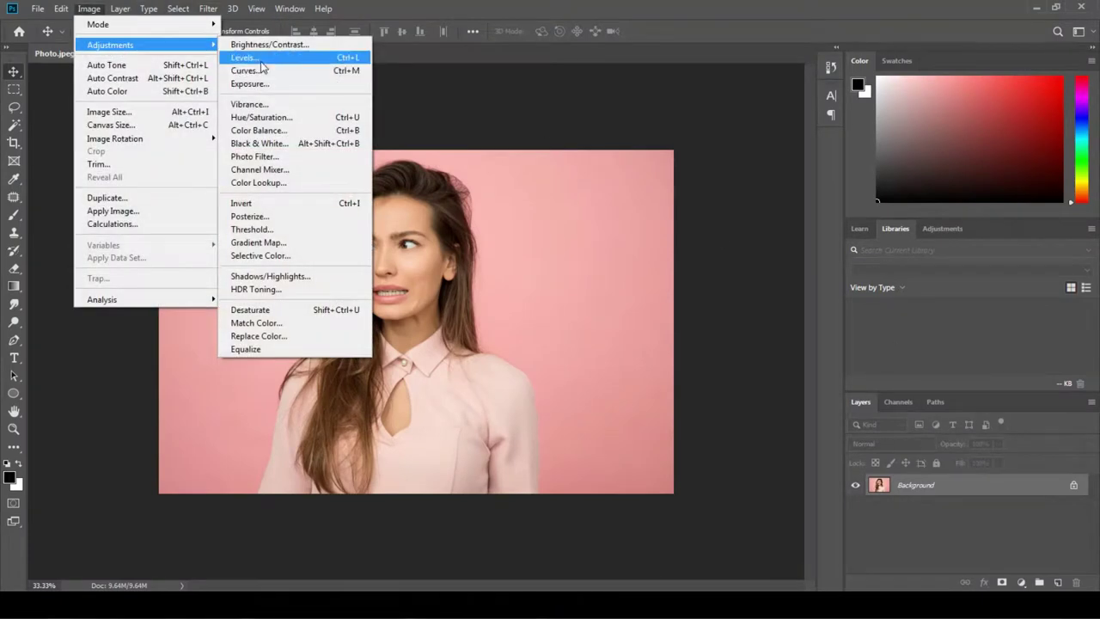
{"action": "left_click", "coordinate": [246, 57]}
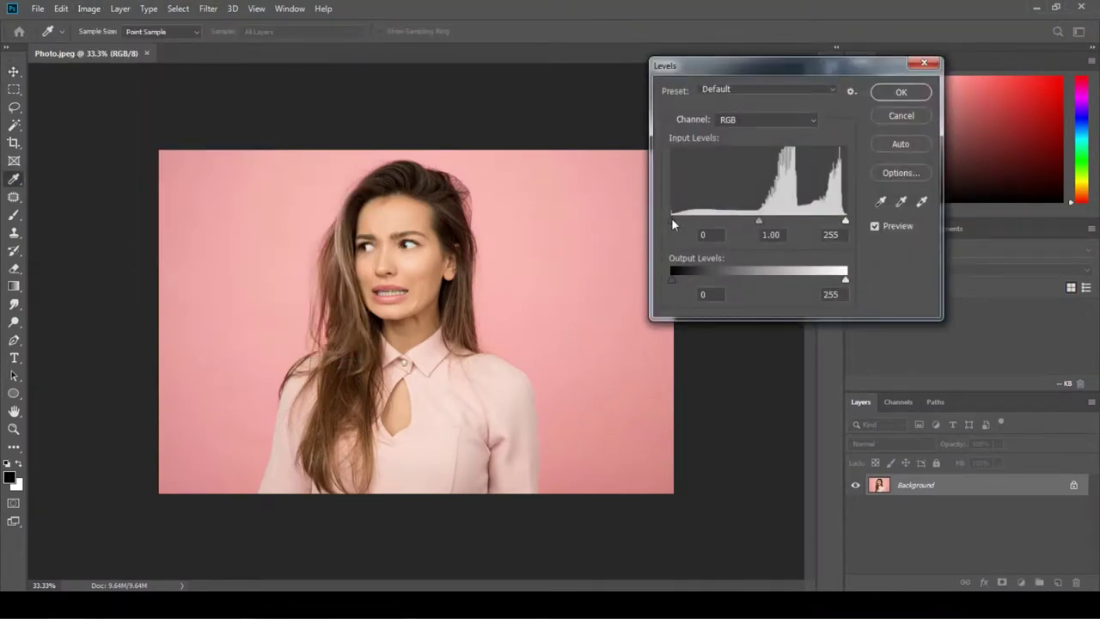
{"action": "left_click_drag", "start_coordinate": [672, 220], "coordinate": [676, 221]}
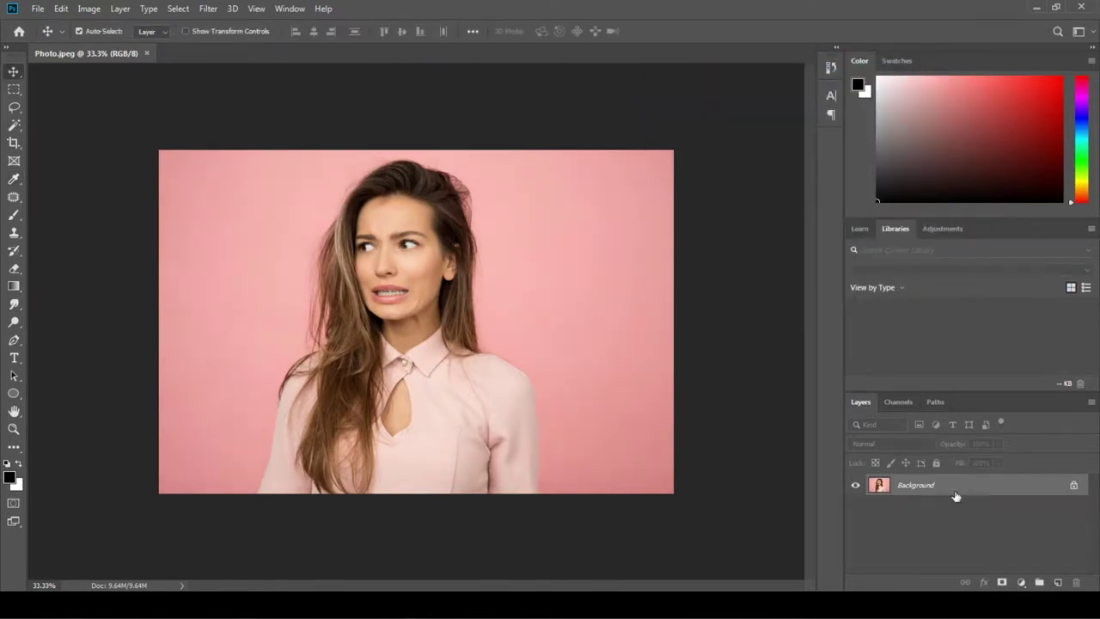
{"action": "left_click_drag", "start_coordinate": [956, 496], "coordinate": [1058, 582]}
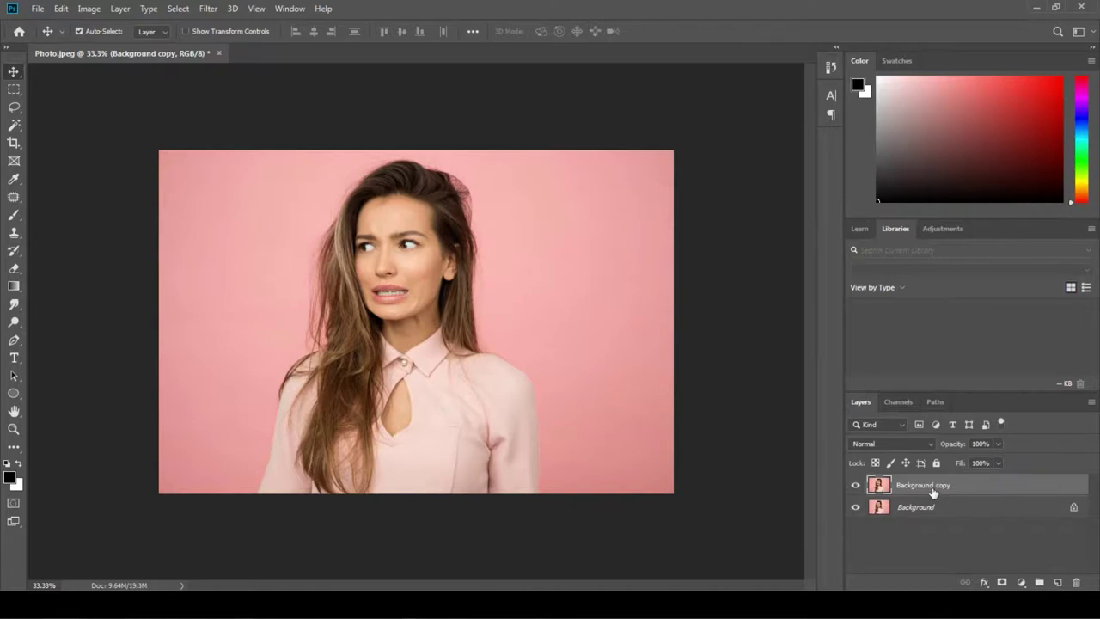
- Rename the copied layer to 'working layer'
{"action": "double_click", "coordinate": [934, 491]}
{"action": "type", "text": "working layer"}
{"action": "key", "text": "Return"}
- Apply Levels to the working layer with black input 13
{"action": "left_click", "coordinate": [83, 8]}
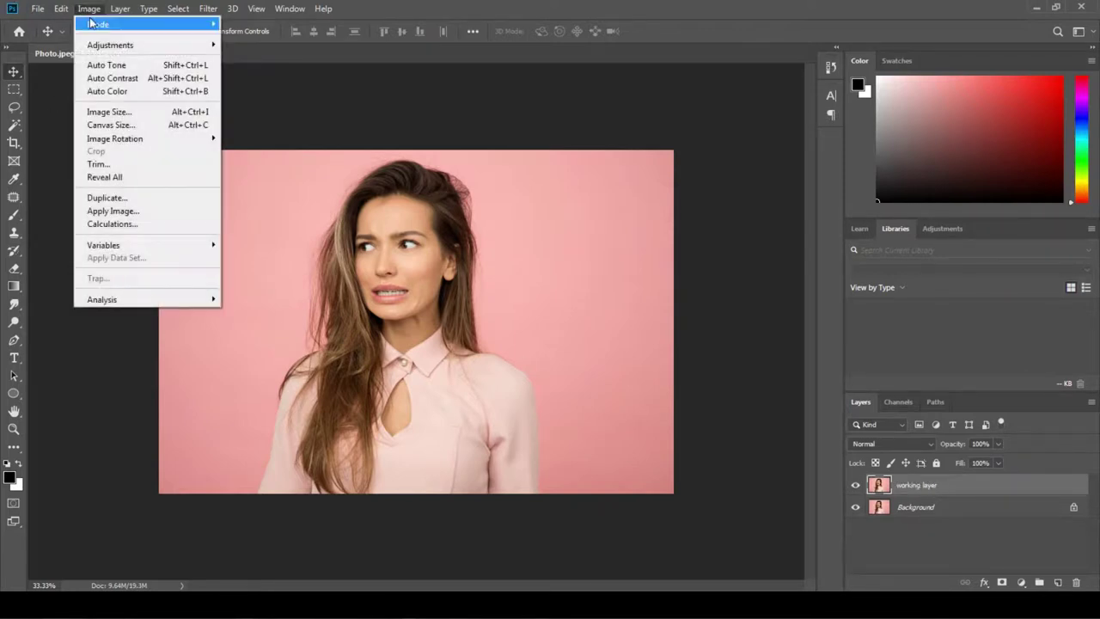
{"action": "left_click", "coordinate": [249, 67]}
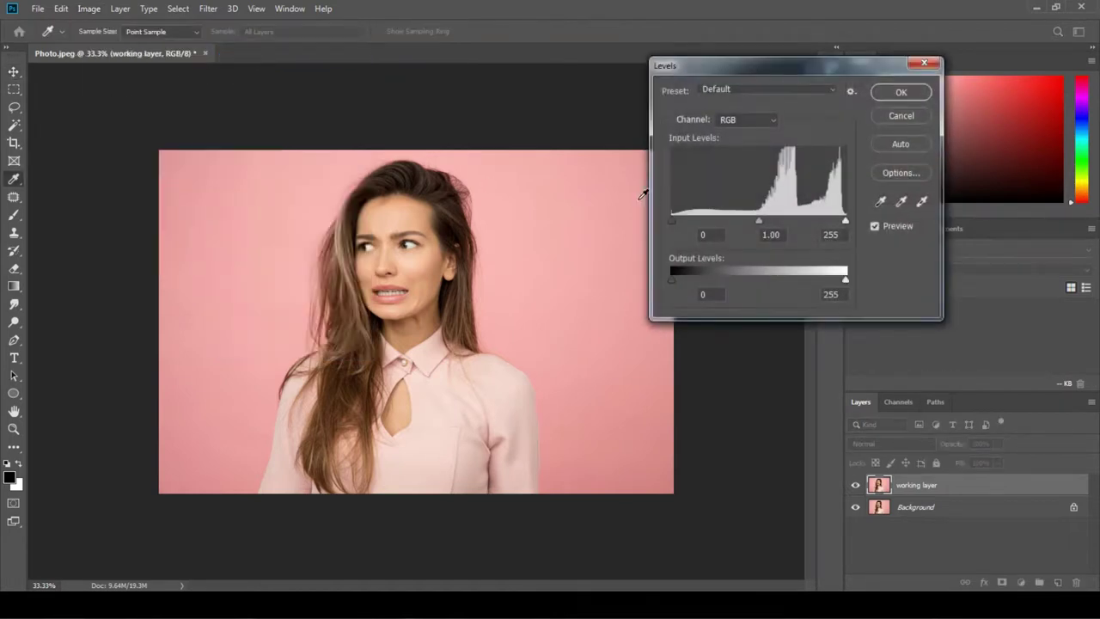
{"action": "left_click_drag", "start_coordinate": [676, 221], "coordinate": [683, 221]}
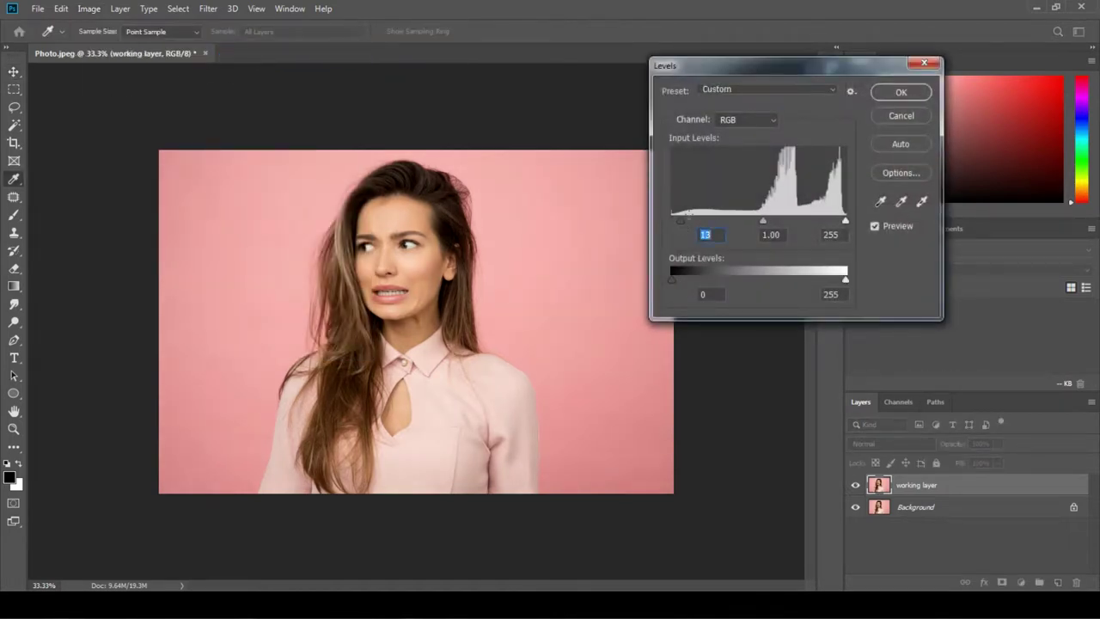
{"action": "left_click", "coordinate": [901, 92]}
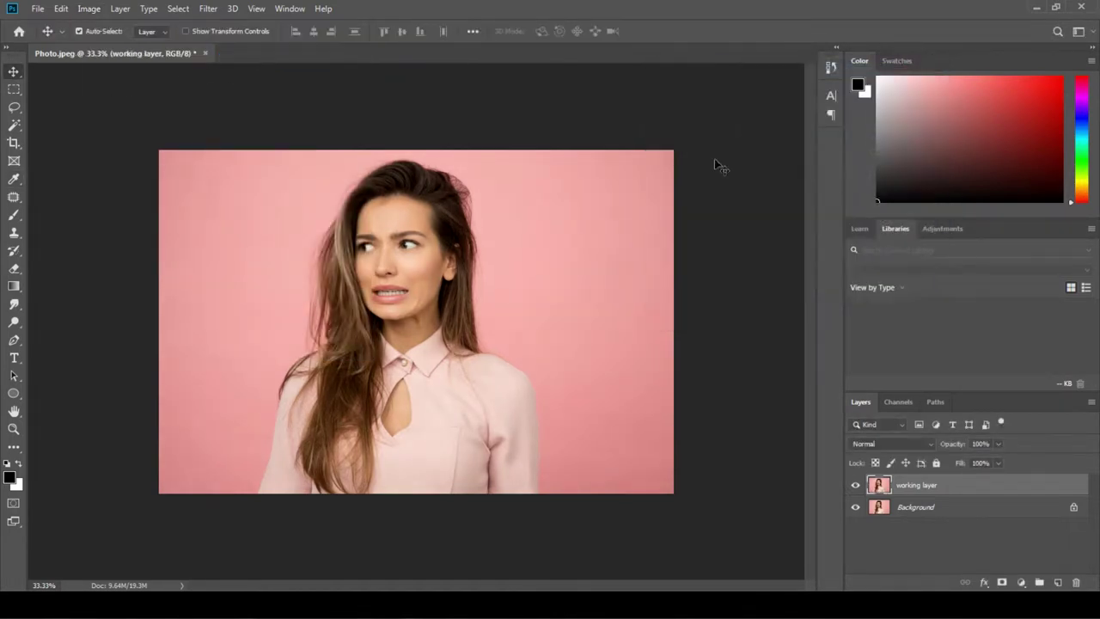
- Apply Brightness/Contrast with contrast 8
{"action": "left_click", "coordinate": [90, 8]}
{"action": "left_click", "coordinate": [284, 42]}
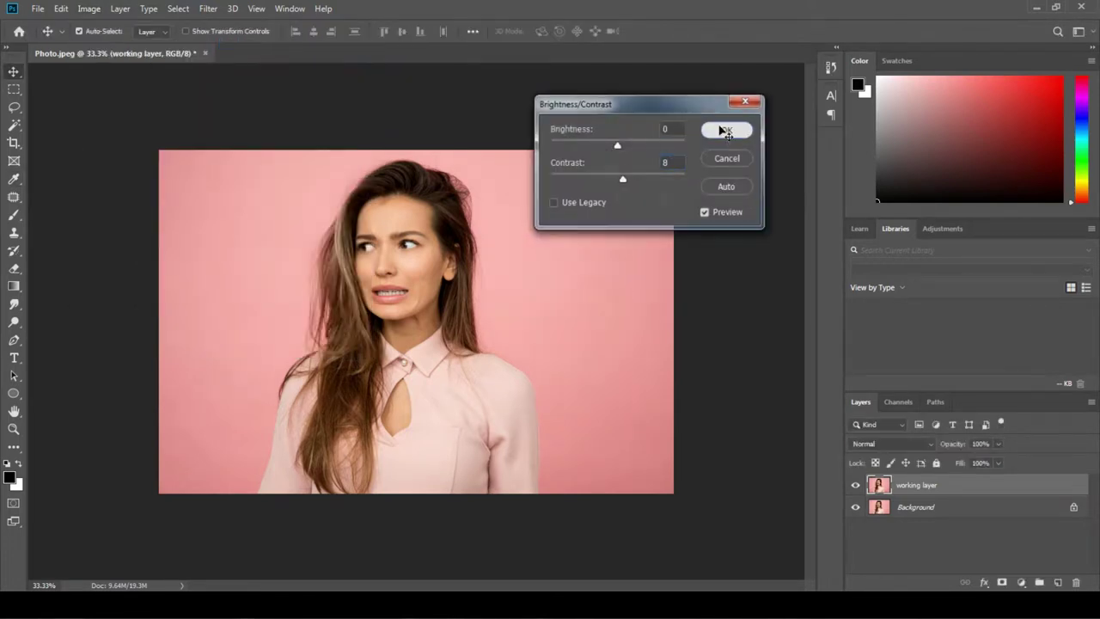
{"action": "left_click", "coordinate": [722, 130]}
{"action": "left_click", "coordinate": [206, 10]}
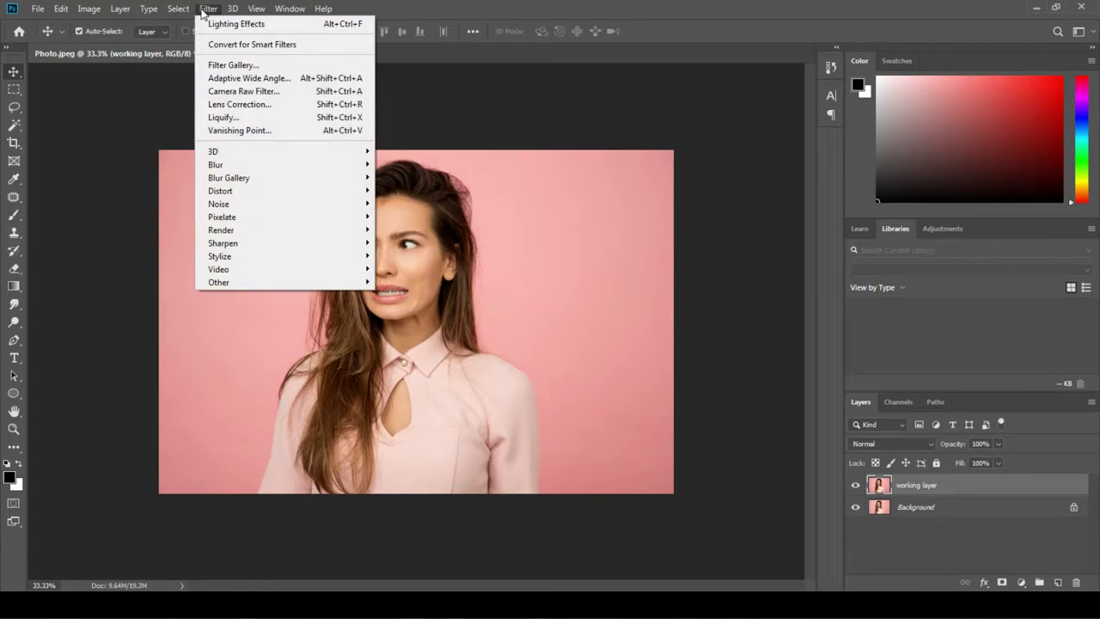
{"action": "mouse_move", "coordinate": [221, 231]}
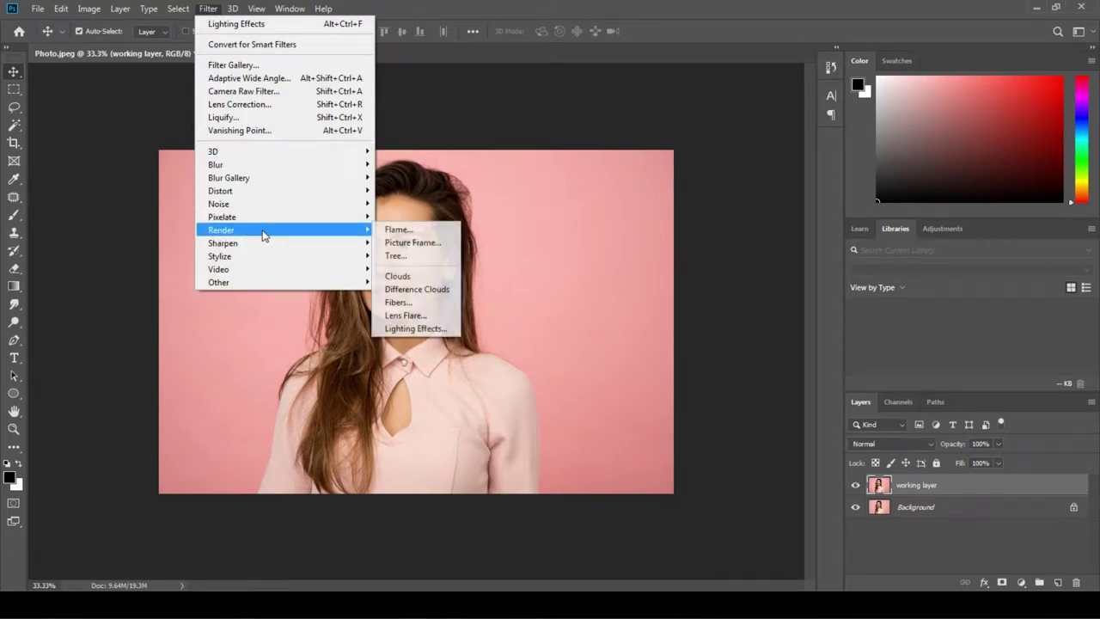
- Start Lighting Effects with a Spot light shaped into a tall oval over her face
{"action": "left_click", "coordinate": [416, 328]}
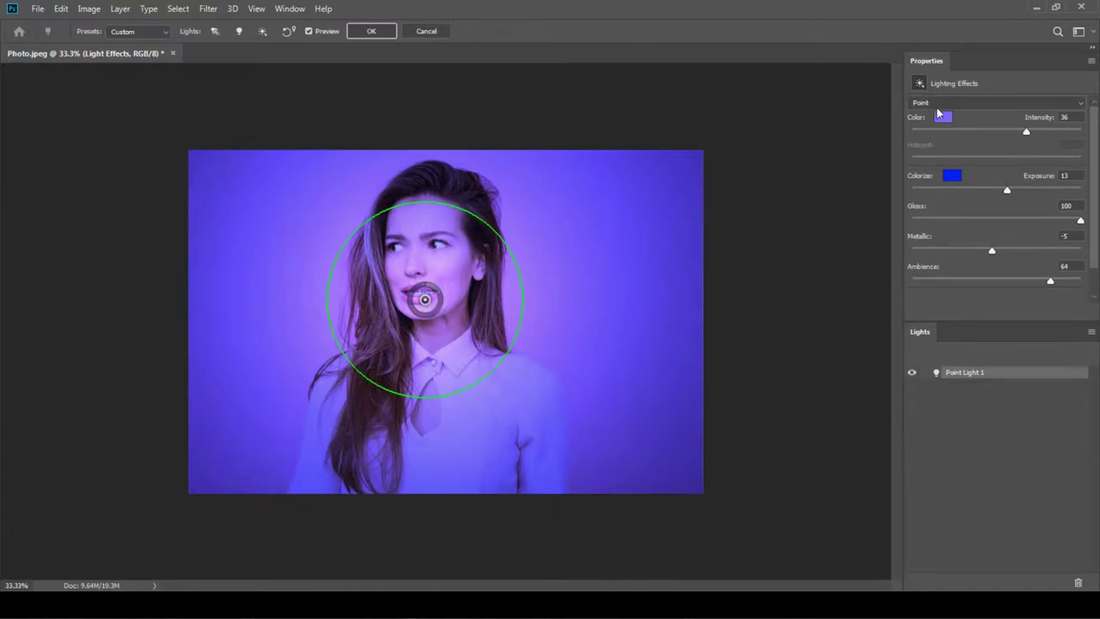
{"action": "left_click", "coordinate": [937, 105]}
{"action": "left_click", "coordinate": [934, 126]}
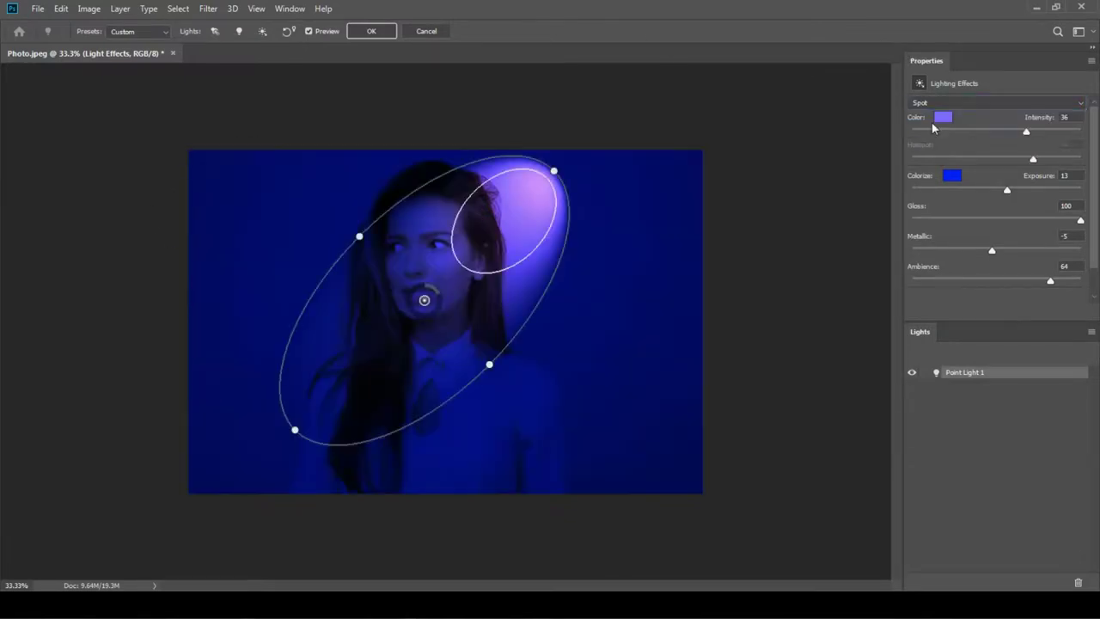
{"action": "left_click_drag", "start_coordinate": [554, 171], "coordinate": [427, 115]}
{"action": "left_click_drag", "start_coordinate": [516, 303], "coordinate": [556, 301]}
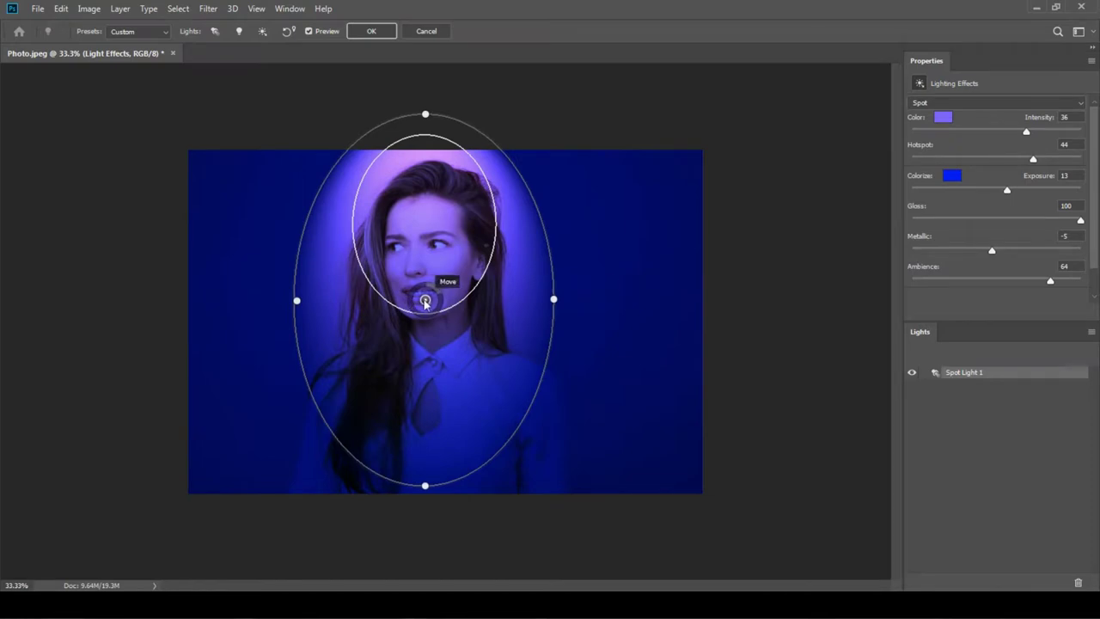
{"action": "left_click_drag", "start_coordinate": [425, 301], "coordinate": [429, 280]}
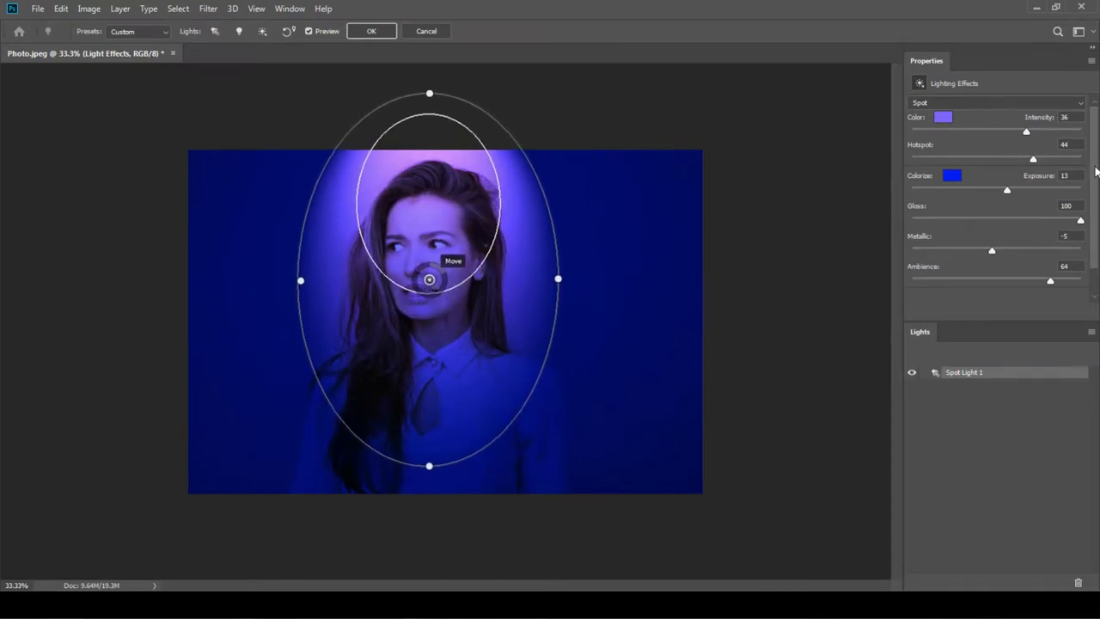
- Set the spotlight colour to a warm orange-yellow
{"action": "left_click", "coordinate": [942, 117]}
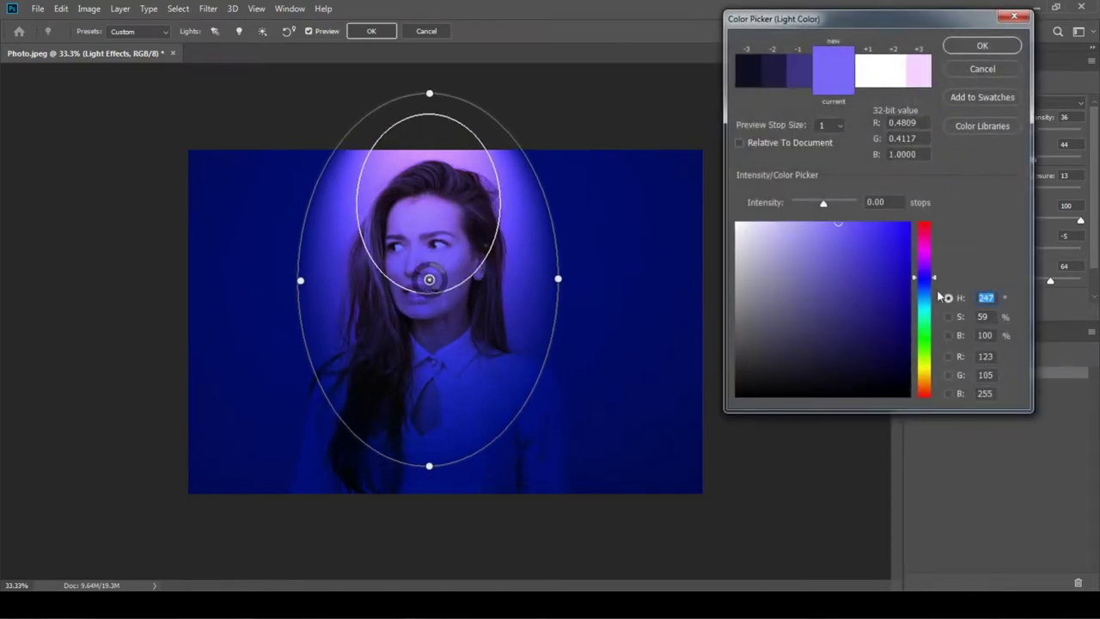
{"action": "left_click", "coordinate": [924, 367]}
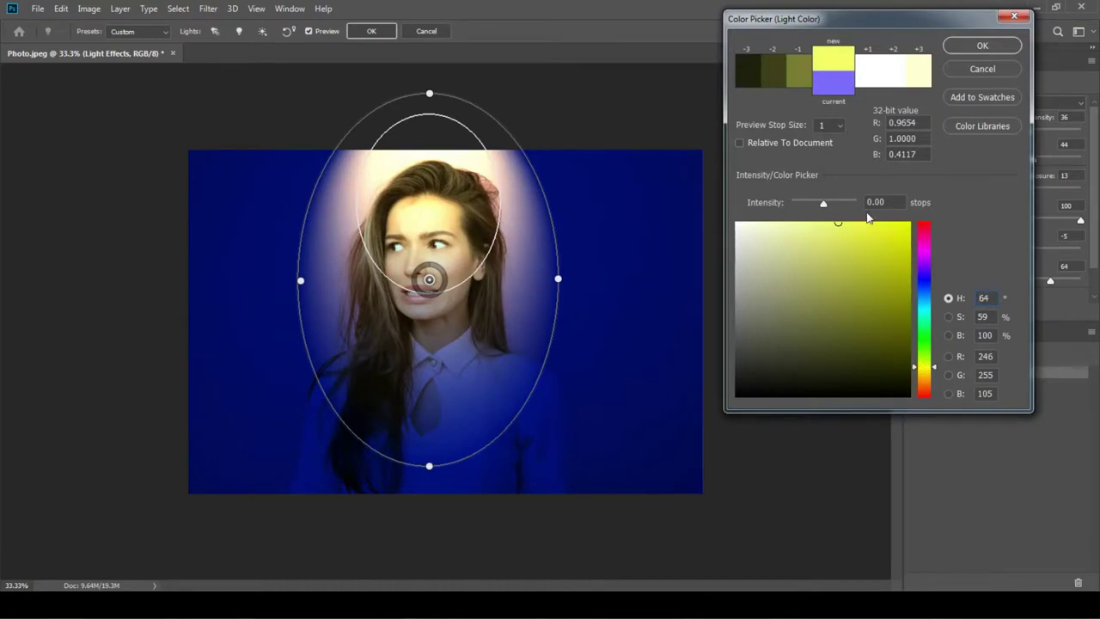
{"action": "left_click_drag", "start_coordinate": [929, 376], "coordinate": [927, 377]}
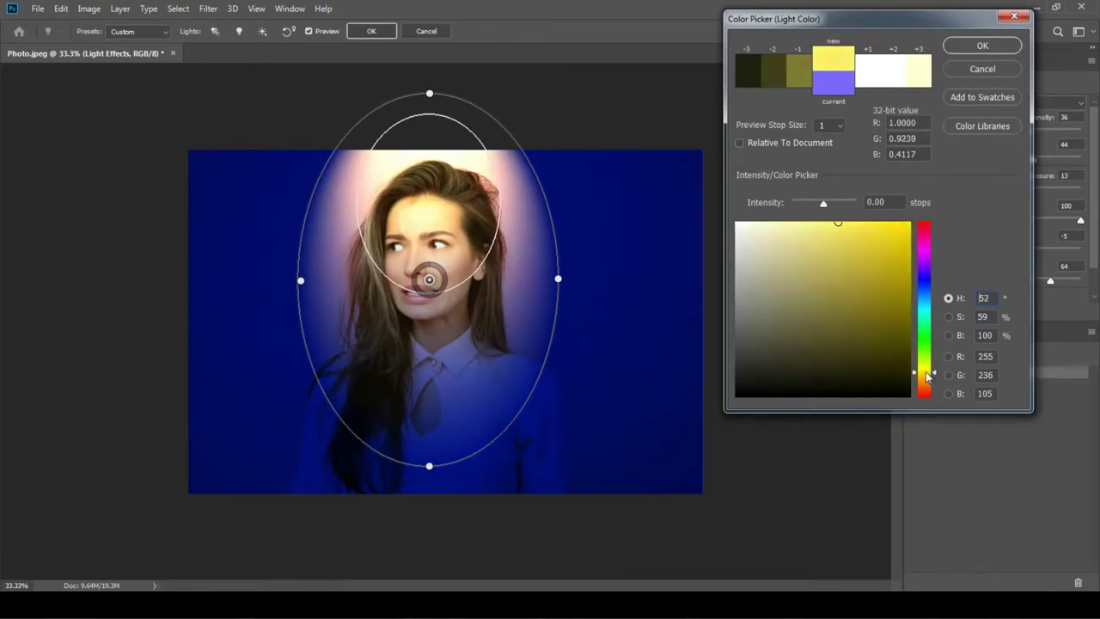
{"action": "left_click", "coordinate": [996, 47]}
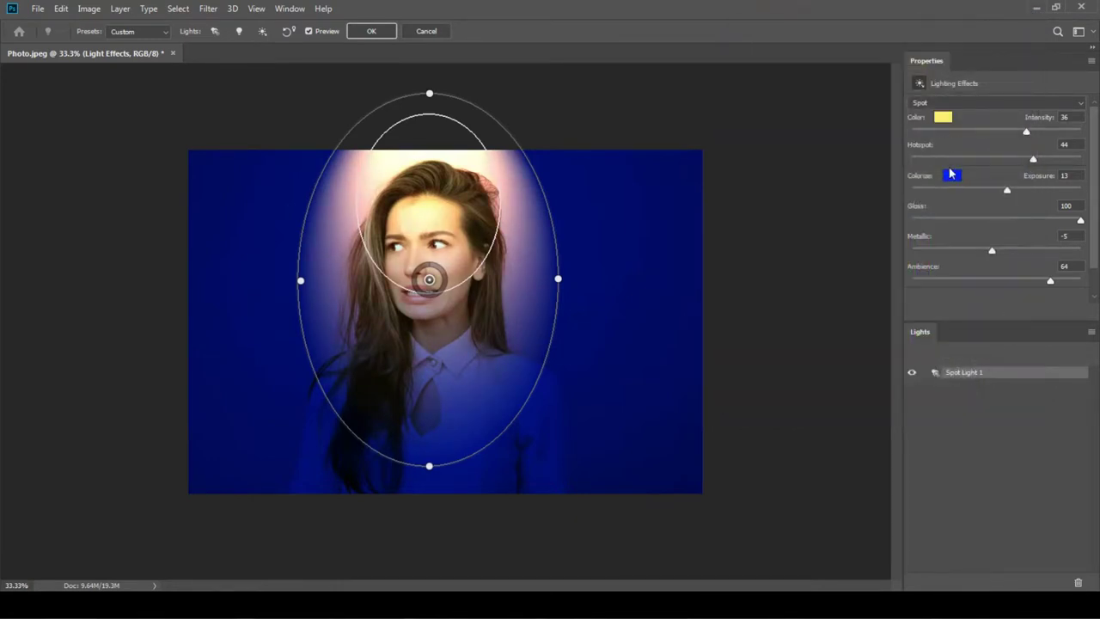
- Tint Colorize yellow, lower Ambience until the surround is black, and widen the oval
{"action": "left_click", "coordinate": [951, 175]}
{"action": "left_click", "coordinate": [924, 368]}
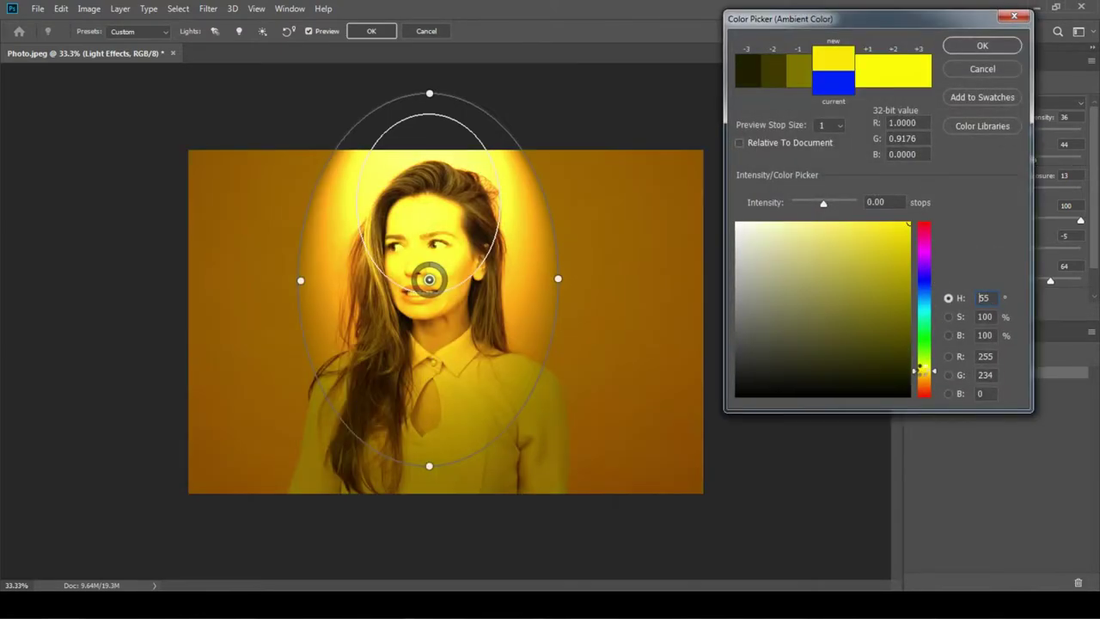
{"action": "left_click", "coordinate": [997, 46]}
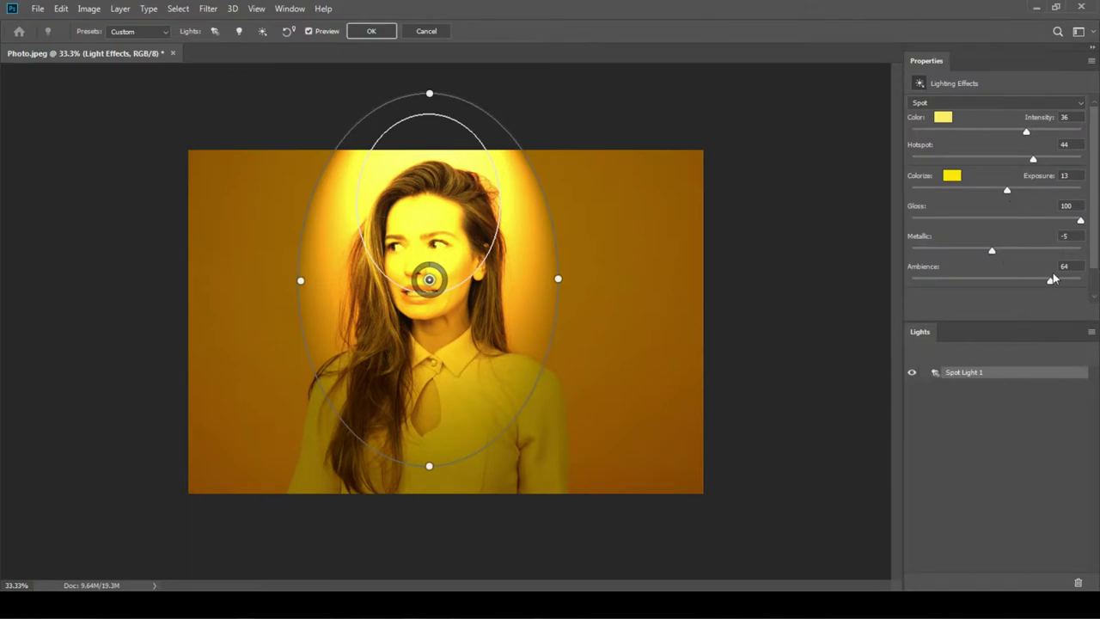
{"action": "mouse_move", "coordinate": [1051, 282]}
{"action": "left_mouse_down"}
{"action": "mouse_move", "coordinate": [992, 282]}
{"action": "mouse_move", "coordinate": [997, 292]}
{"action": "left_mouse_up"}
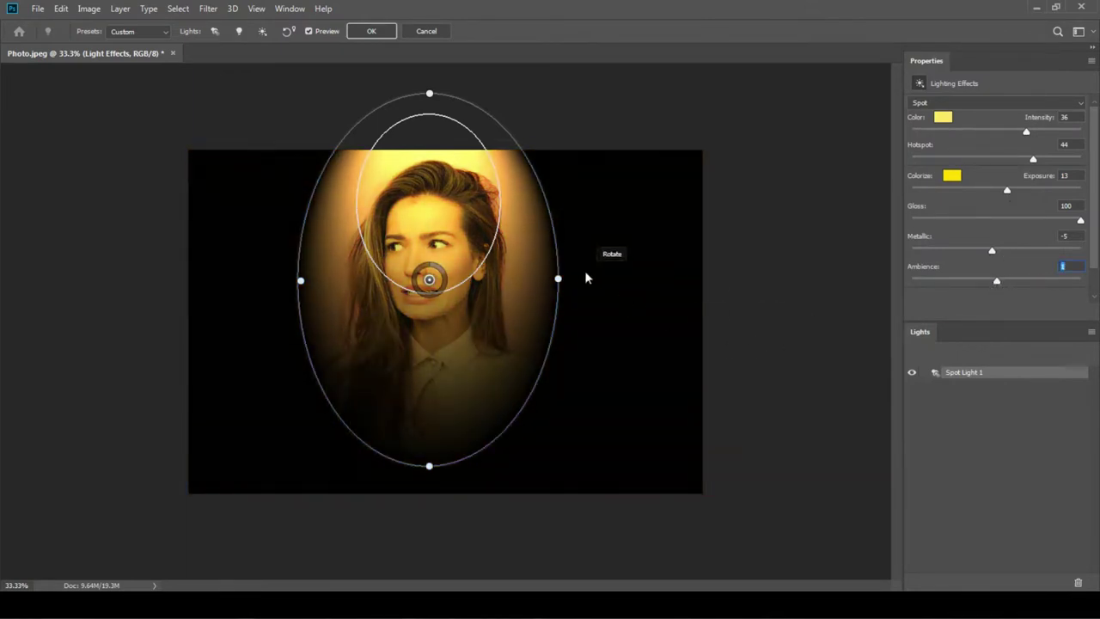
{"action": "left_click_drag", "start_coordinate": [559, 278], "coordinate": [576, 278]}
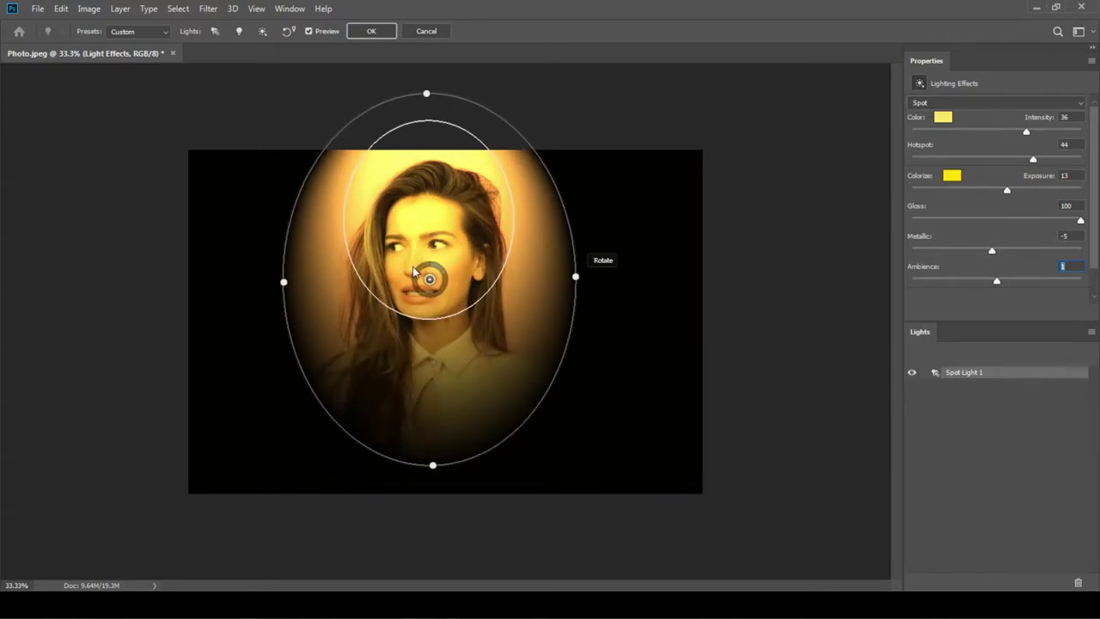
- Nudge the spot right and down, then set Intensity 29, Gloss 7, Exposure 15 and Ambience 4
{"action": "left_click_drag", "start_coordinate": [429, 279], "coordinate": [436, 287]}
{"action": "mouse_move", "coordinate": [1027, 132]}
{"action": "left_mouse_down"}
{"action": "mouse_move", "coordinate": [1001, 133]}
{"action": "mouse_move", "coordinate": [1022, 133]}
{"action": "mouse_move", "coordinate": [1047, 161]}
{"action": "left_mouse_up"}
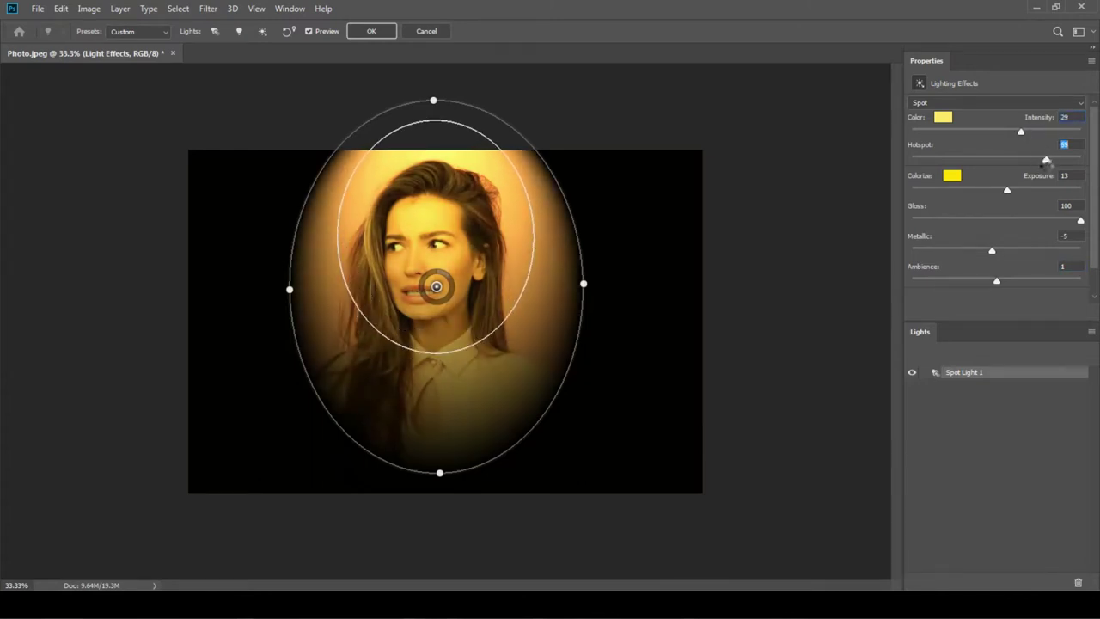
{"action": "mouse_move", "coordinate": [1050, 218]}
{"action": "left_mouse_down"}
{"action": "mouse_move", "coordinate": [985, 217]}
{"action": "mouse_move", "coordinate": [1003, 219]}
{"action": "left_mouse_up"}
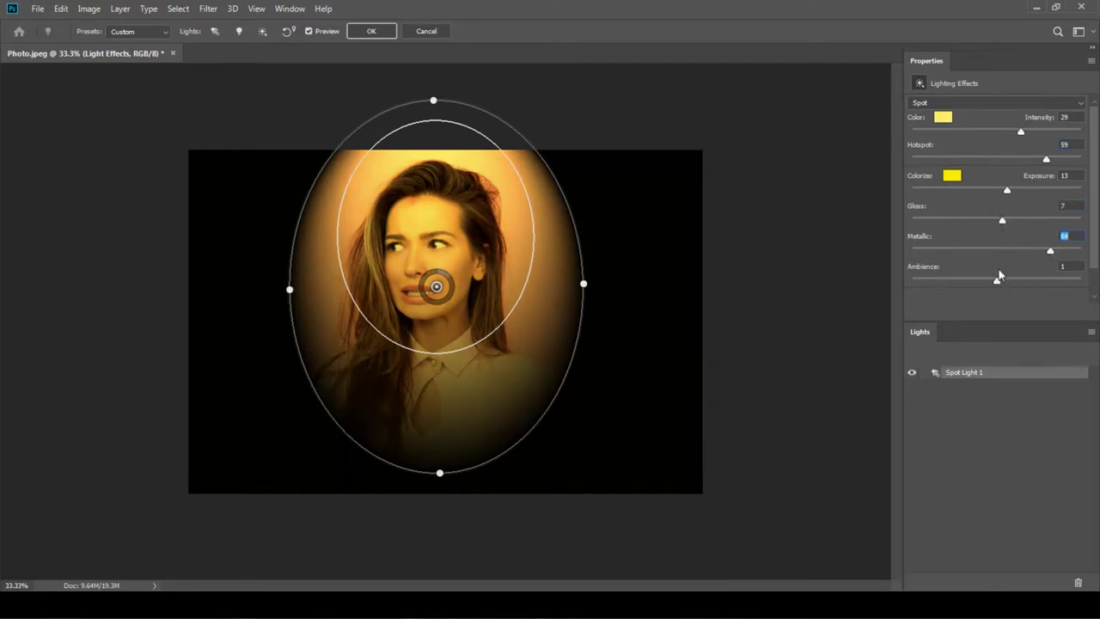
{"action": "mouse_move", "coordinate": [1006, 188]}
{"action": "left_mouse_down"}
{"action": "mouse_move", "coordinate": [996, 188]}
{"action": "mouse_move", "coordinate": [1014, 190]}
{"action": "left_mouse_up"}
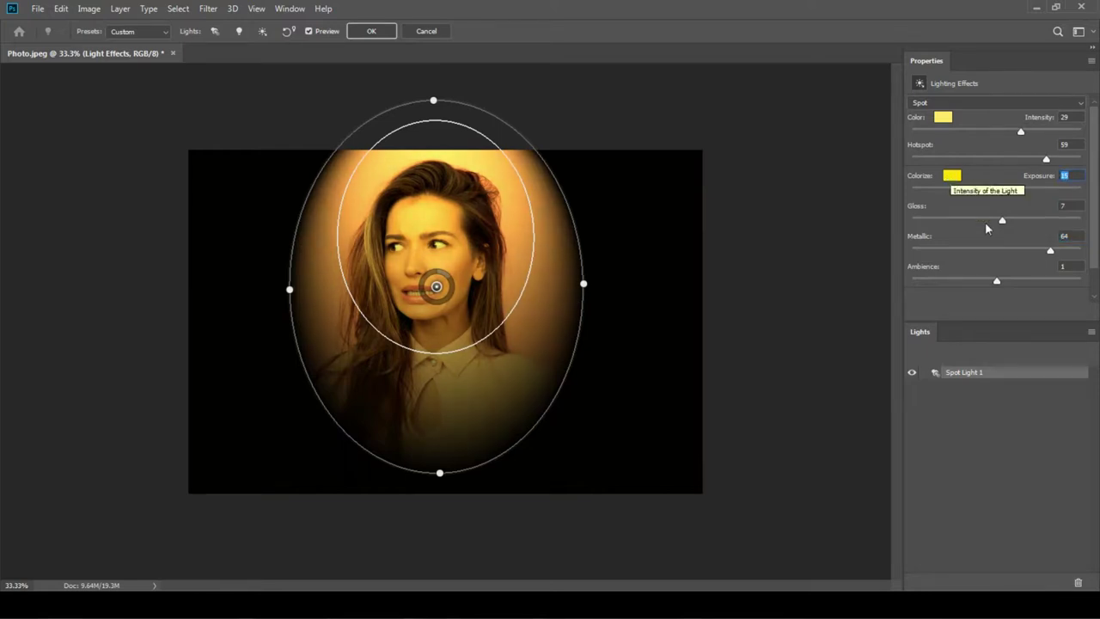
{"action": "left_click_drag", "start_coordinate": [1009, 278], "coordinate": [1000, 281]}
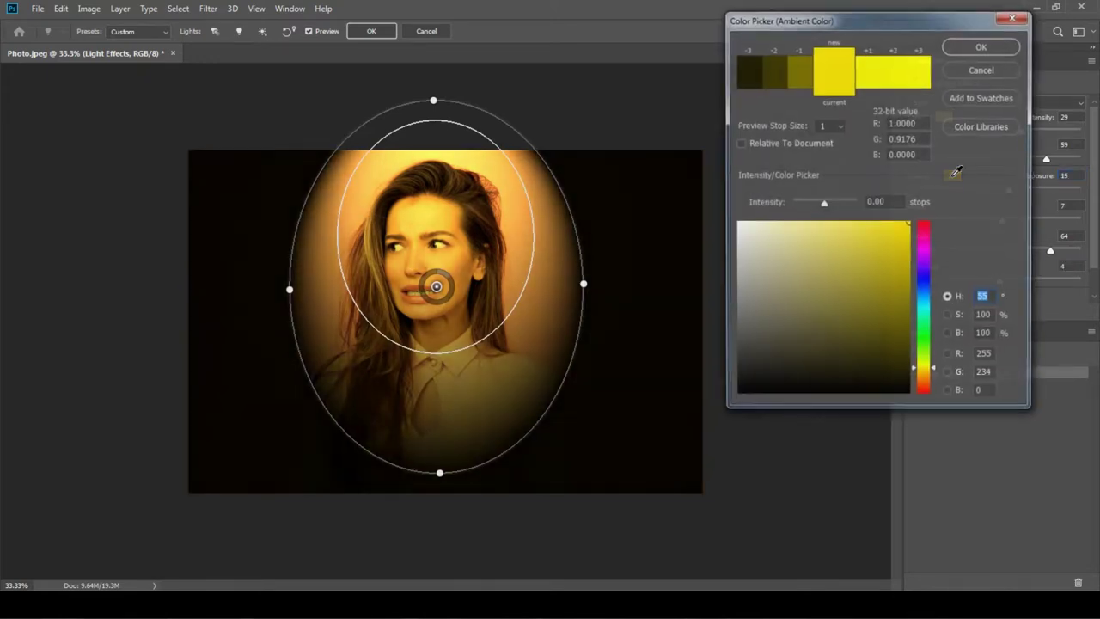
- Set the Colorize ambient colour to a fully saturated dark brown
{"action": "left_click", "coordinate": [952, 176]}
{"action": "left_click", "coordinate": [928, 389]}
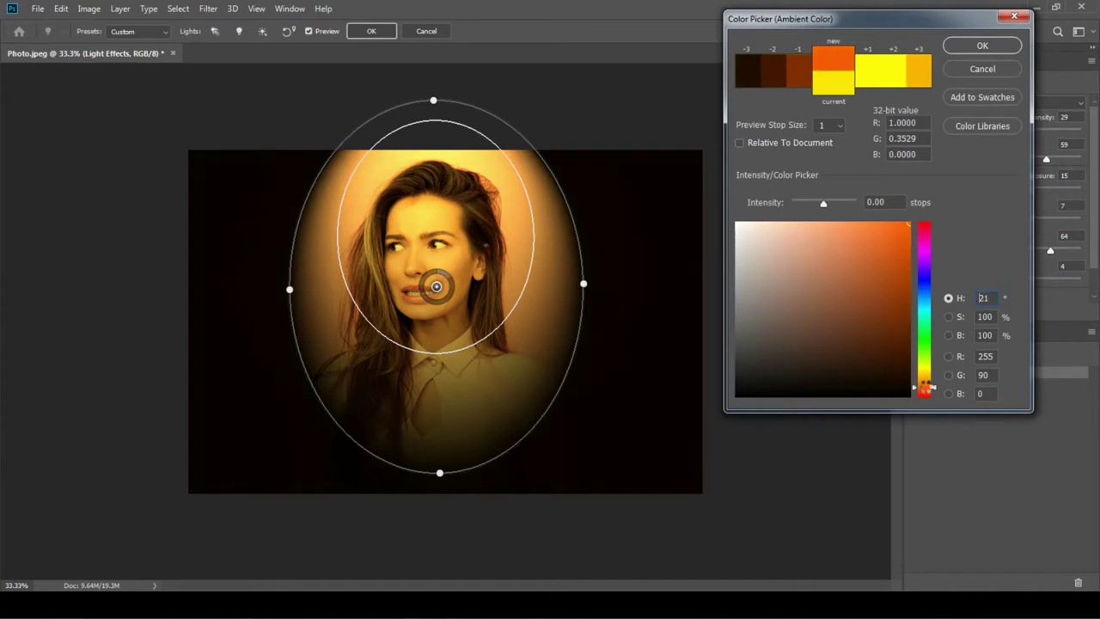
{"action": "left_click", "coordinate": [901, 370]}
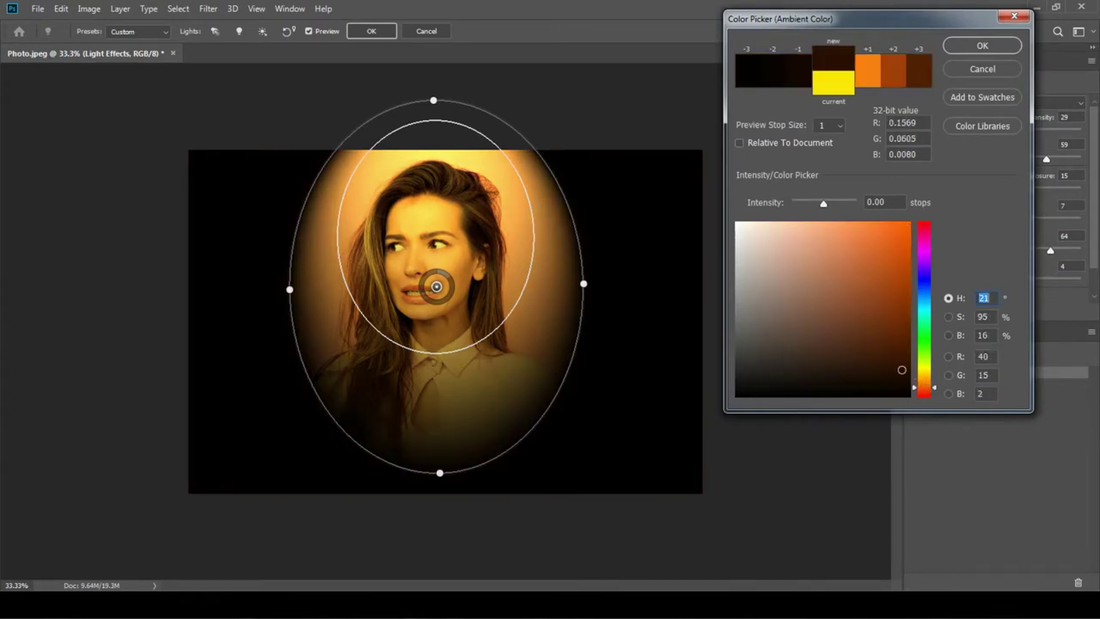
{"action": "left_click_drag", "start_coordinate": [901, 369], "coordinate": [916, 371]}
{"action": "left_click", "coordinate": [966, 48]}
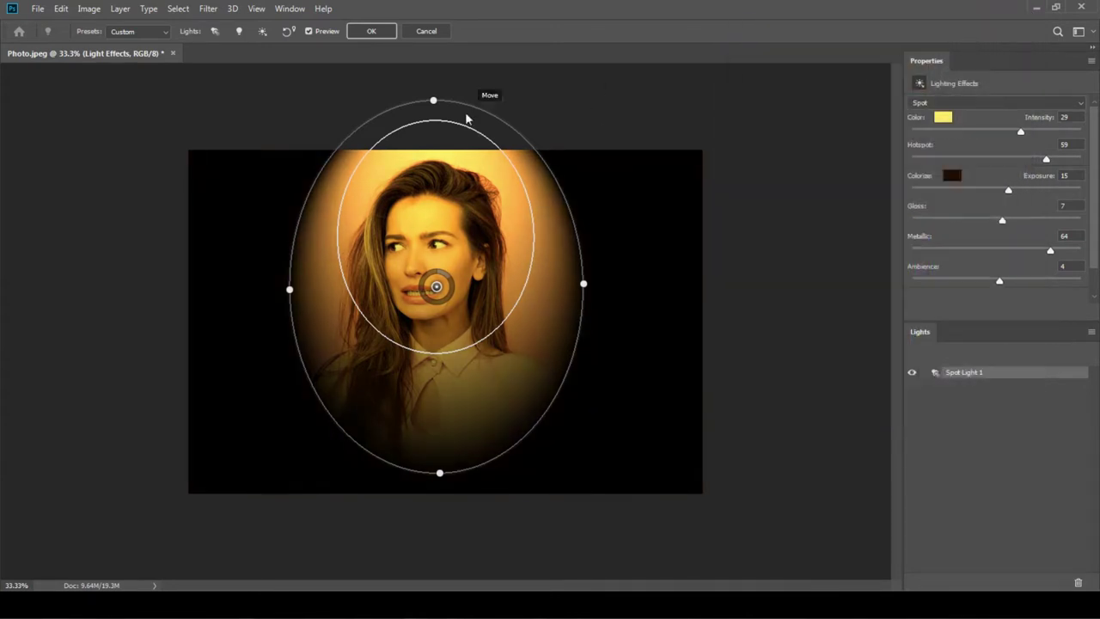
- Widen the spotlight slightly, raise intensity to 35, and apply Lighting Effects
{"action": "left_click_drag", "start_coordinate": [584, 285], "coordinate": [587, 289]}
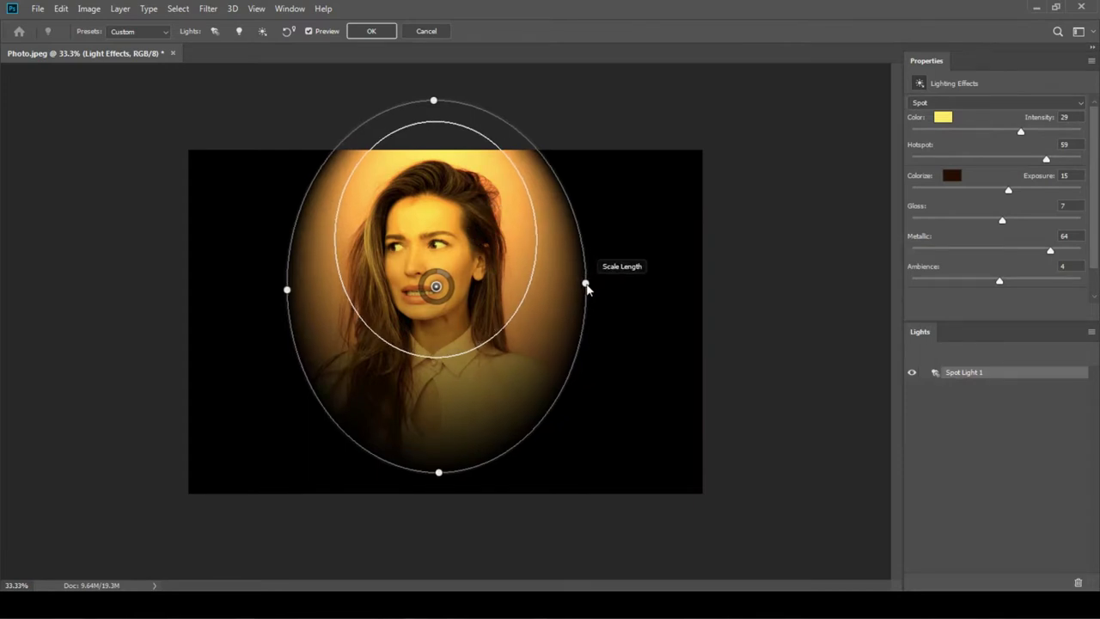
{"action": "left_click_drag", "start_coordinate": [451, 278], "coordinate": [450, 282]}
{"action": "left_click", "coordinate": [373, 33]}
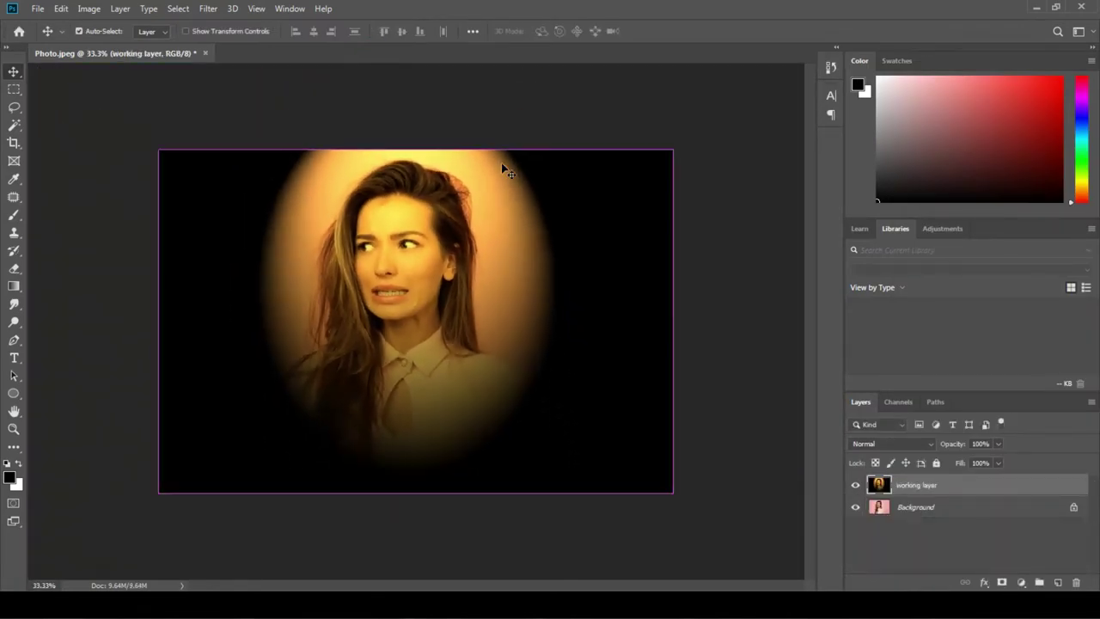
- Compare the working layer against the original, then open and dismiss Levels unchanged
{"action": "left_click", "coordinate": [855, 486]}
{"action": "left_click", "coordinate": [855, 487]}
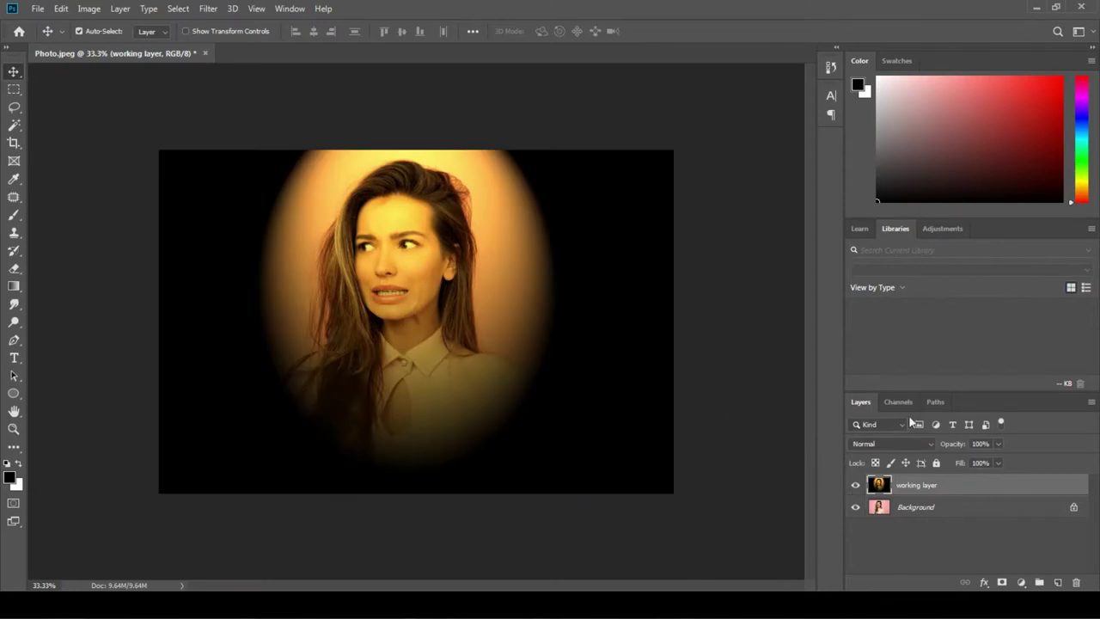
{"action": "left_click", "coordinate": [100, 12]}
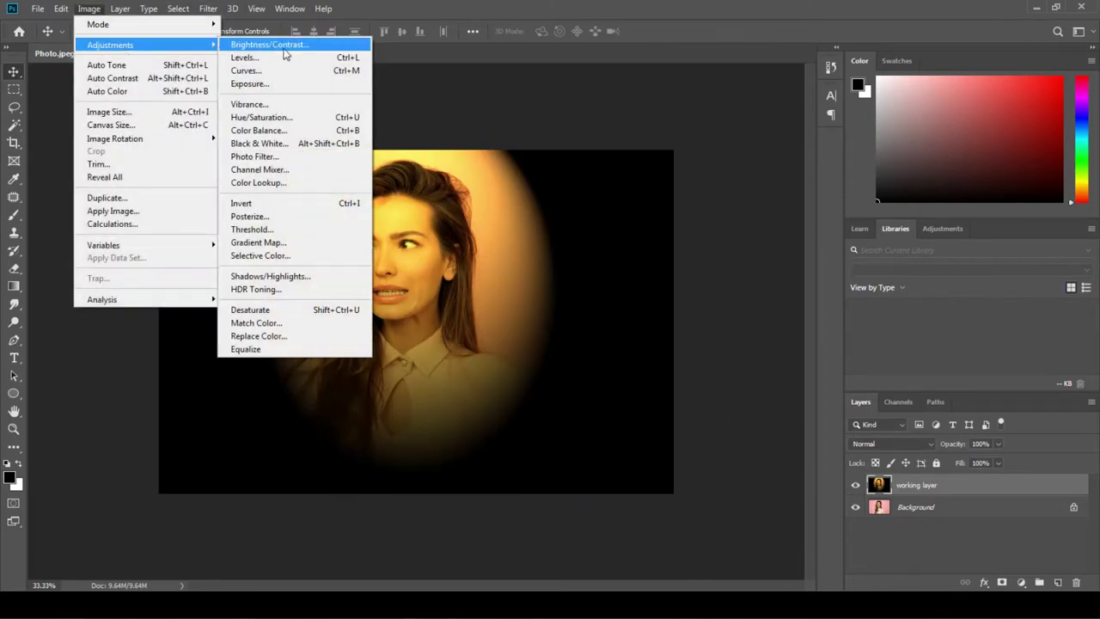
{"action": "left_click", "coordinate": [287, 54]}
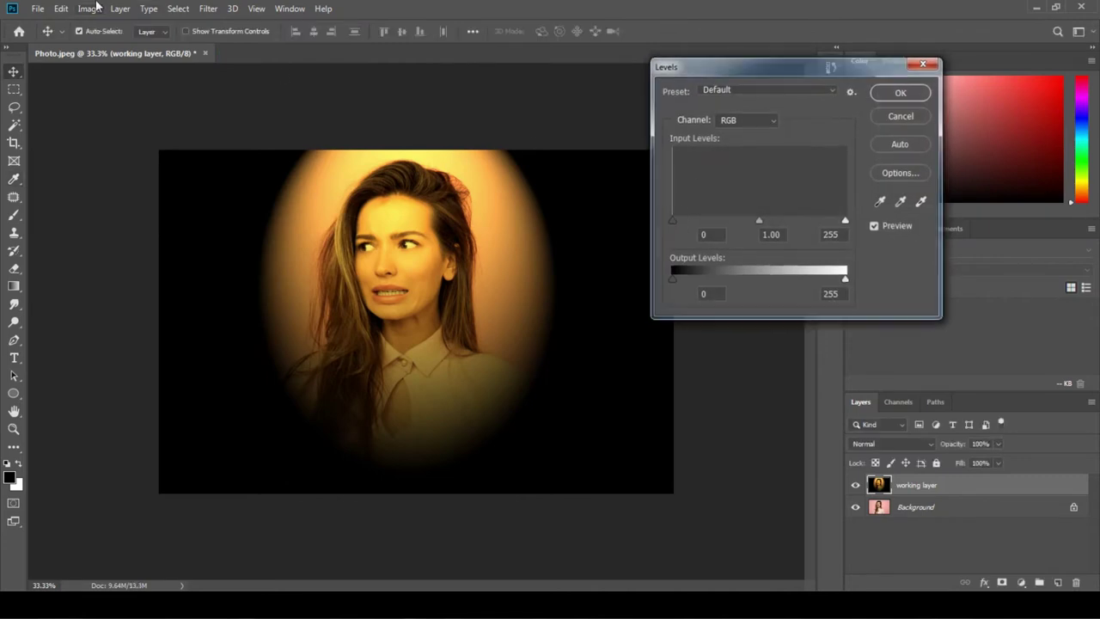
{"action": "key", "text": "Escape"}
- Apply a Curves point raising input 96 to output 113
{"action": "left_click", "coordinate": [90, 9]}
{"action": "left_click", "coordinate": [230, 70]}
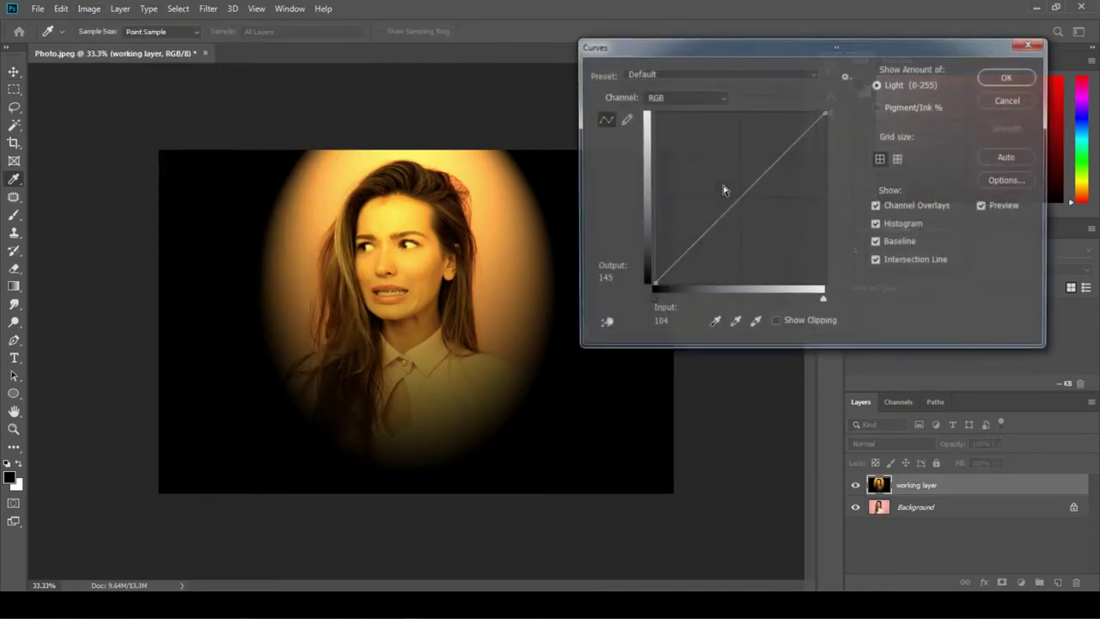
{"action": "left_click_drag", "start_coordinate": [737, 203], "coordinate": [717, 209]}
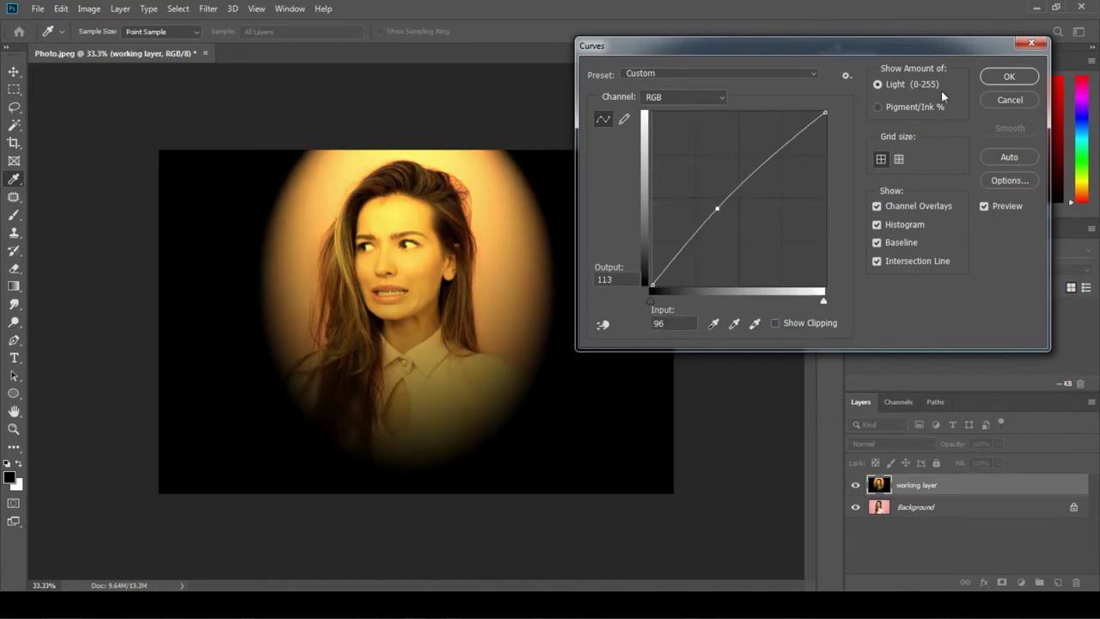
{"action": "left_click", "coordinate": [1008, 77]}
{"action": "right_click", "coordinate": [920, 476]}
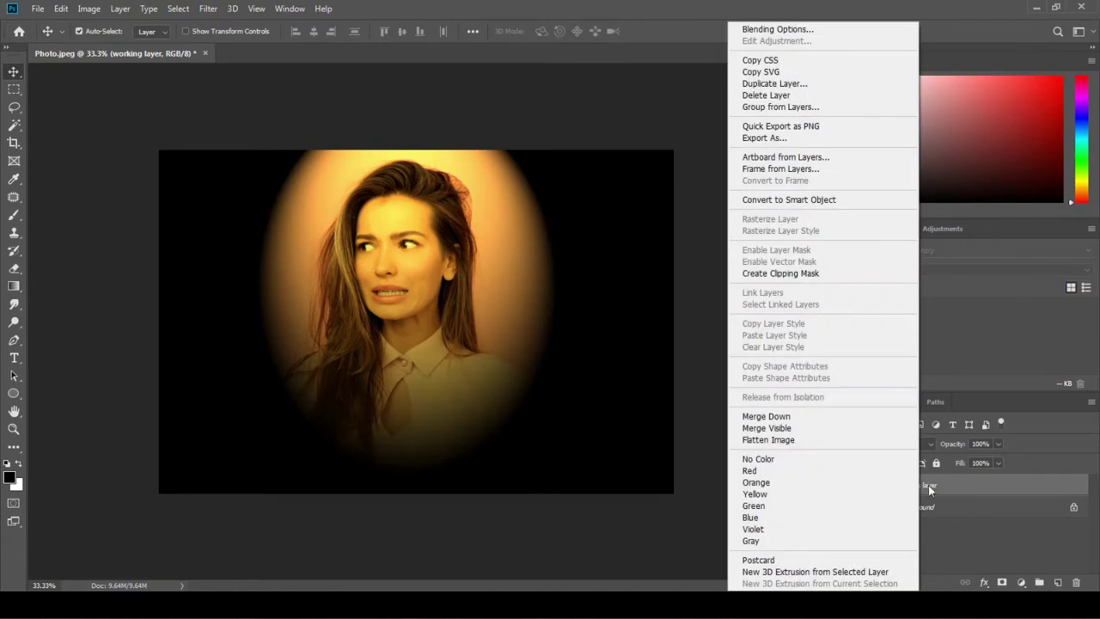
- Duplicate the working layer as working layer copy
{"action": "left_click", "coordinate": [934, 485]}
{"action": "right_click", "coordinate": [933, 485]}
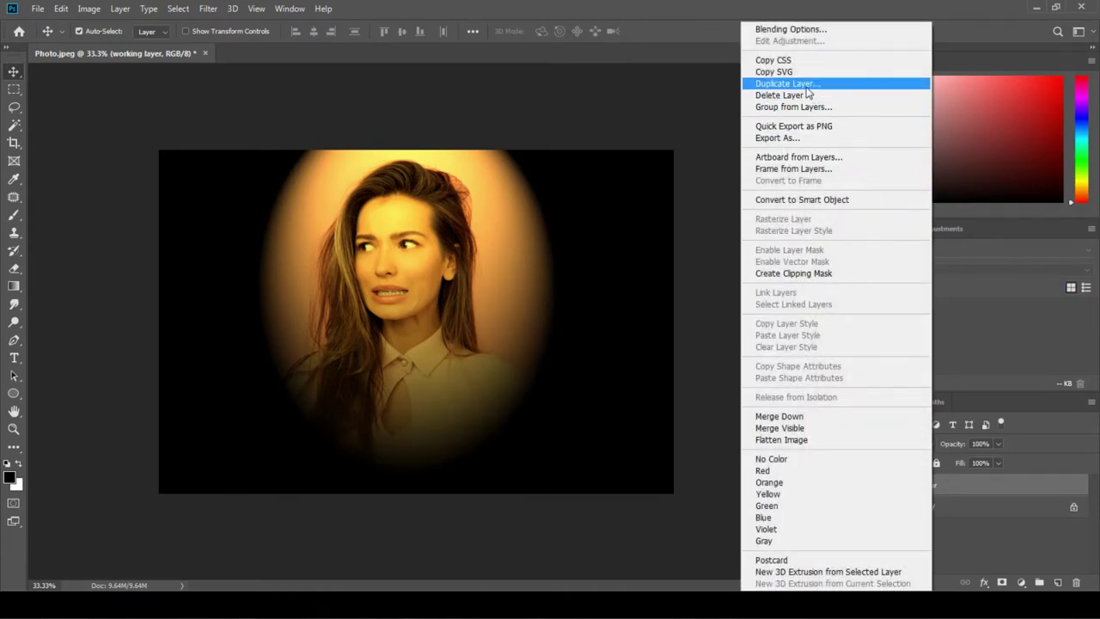
{"action": "left_click", "coordinate": [839, 83]}
{"action": "left_click", "coordinate": [669, 162]}
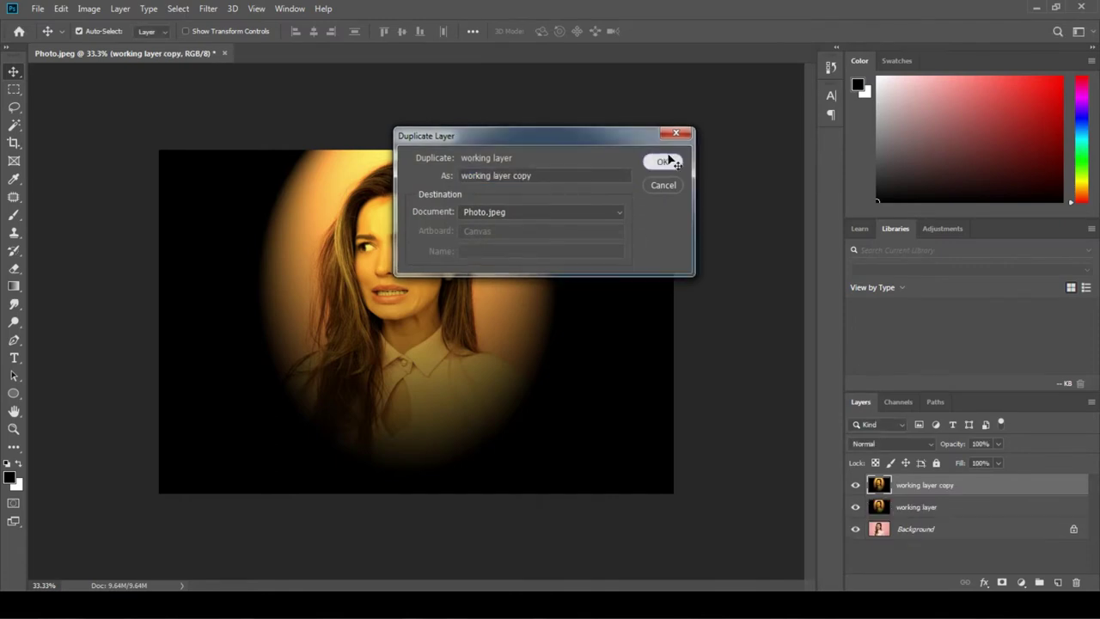
- Blend the copy in Hard Light at 33% opacity, then hide both layers to compare
{"action": "left_click", "coordinate": [912, 445]}
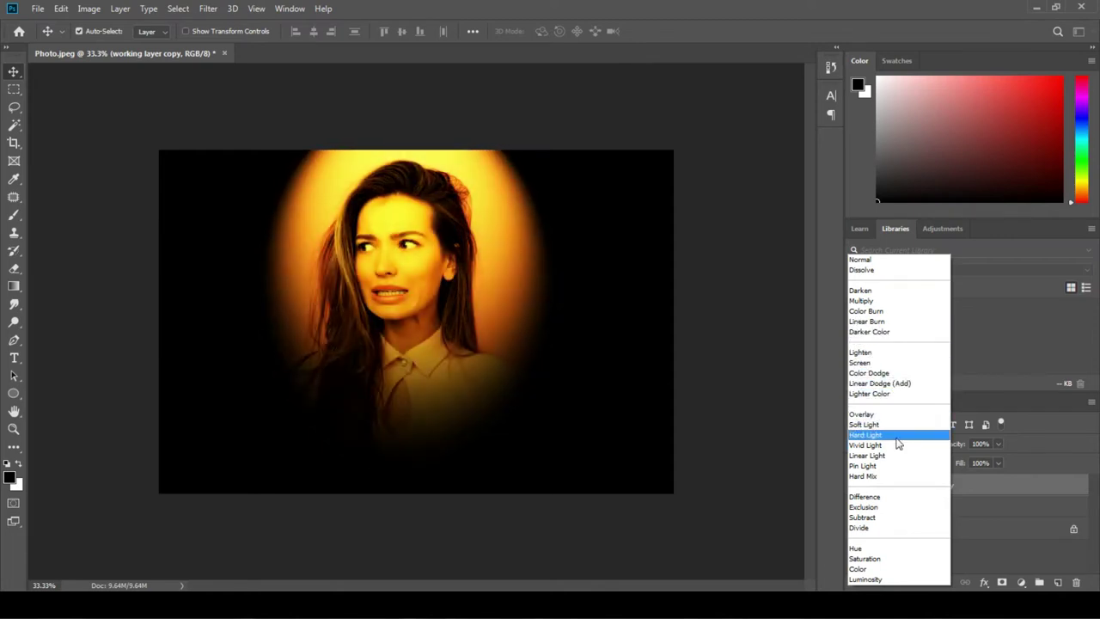
{"action": "left_click", "coordinate": [899, 443]}
{"action": "mouse_move", "coordinate": [958, 447]}
{"action": "left_mouse_down"}
{"action": "mouse_move", "coordinate": [915, 446]}
{"action": "mouse_move", "coordinate": [946, 444]}
{"action": "left_mouse_up"}
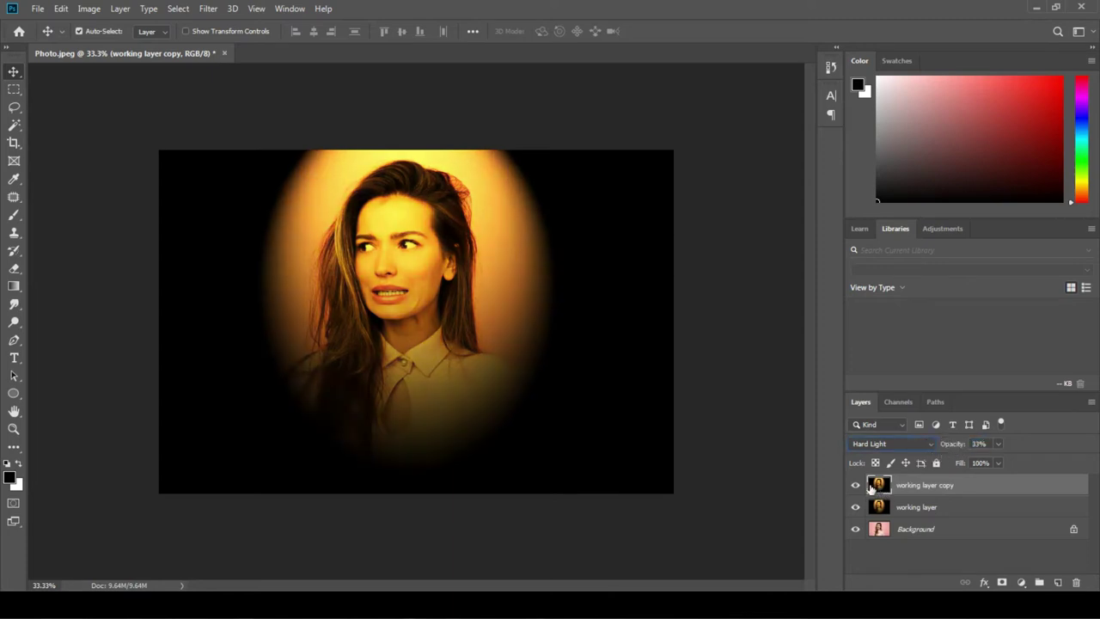
{"action": "left_click", "coordinate": [855, 485]}
{"action": "left_click", "coordinate": [855, 507]}
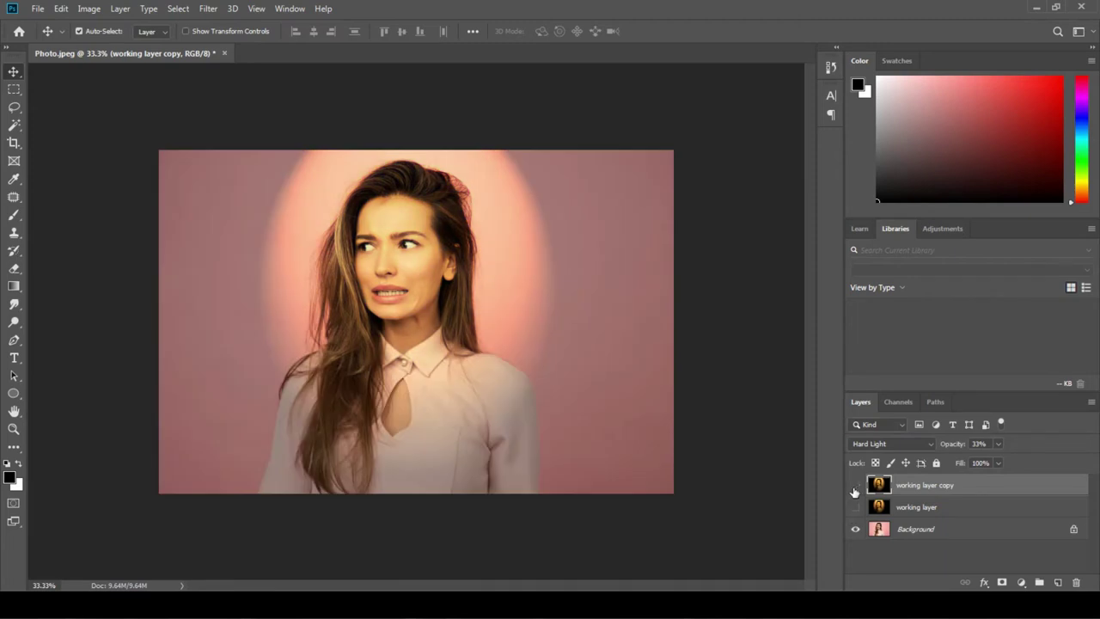
- Turn both working layers back on and view the portrait full screen on black
{"action": "left_click", "coordinate": [855, 485]}
{"action": "left_click", "coordinate": [855, 485]}
{"action": "left_click", "coordinate": [856, 508]}
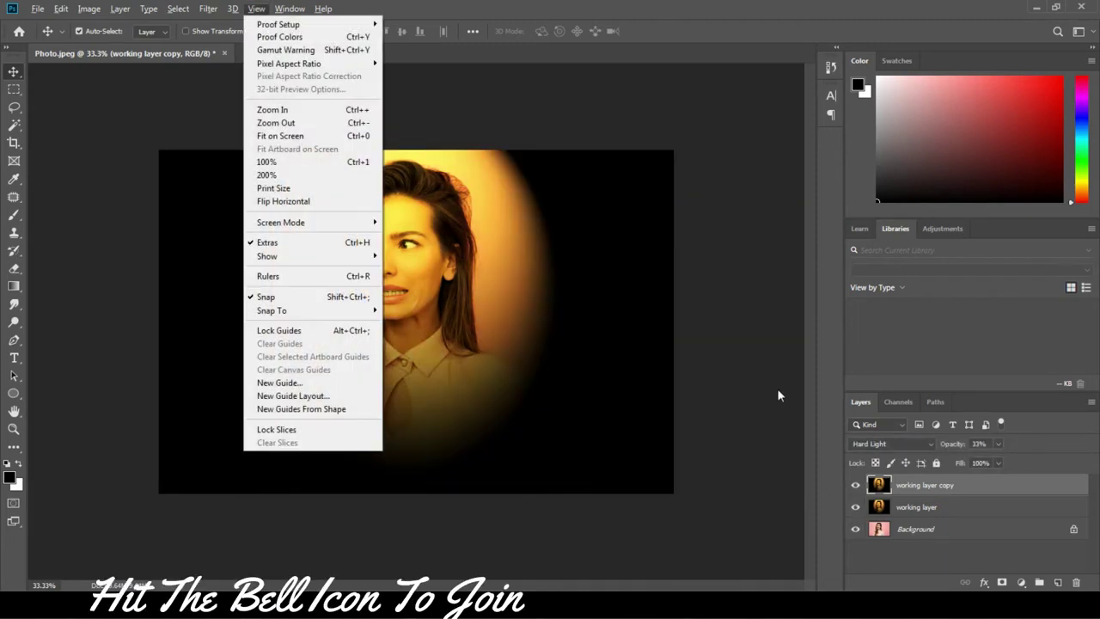
{"action": "scroll", "coordinate": [421, 283], "scroll_direction": "up", "scroll_amount": 3}
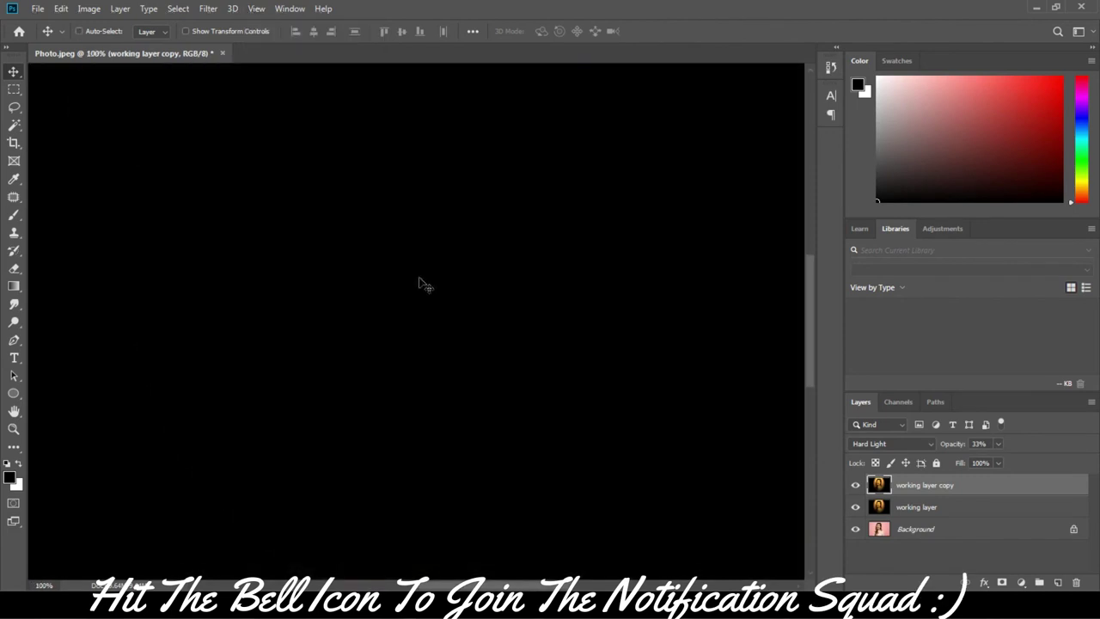
{"action": "scroll", "coordinate": [421, 284], "scroll_direction": "down", "scroll_amount": 3}
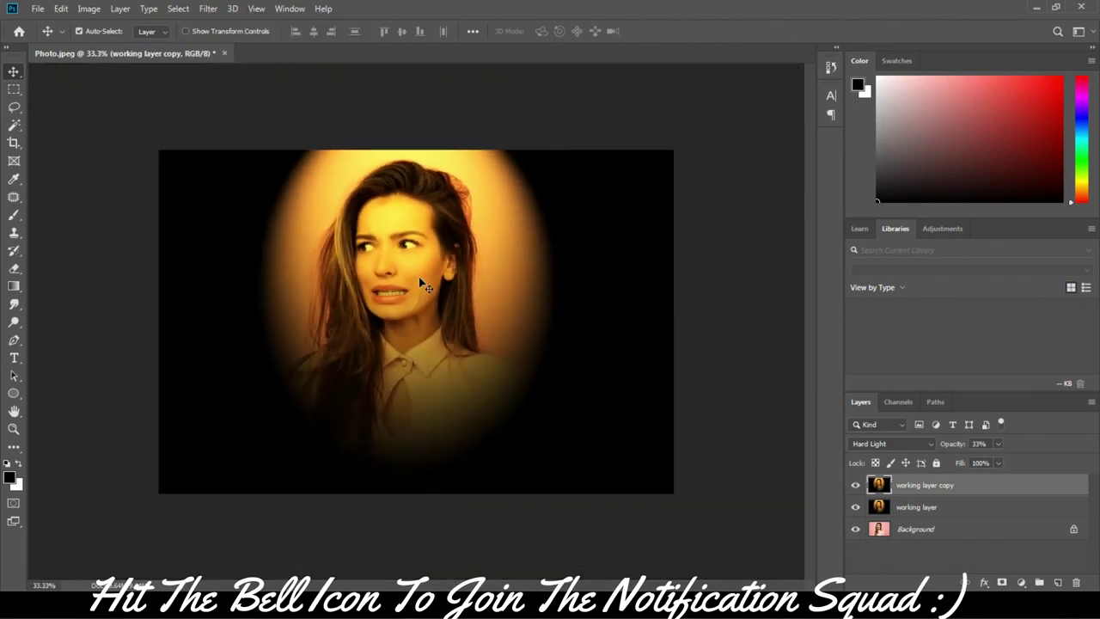
{"action": "key", "text": "Tab"}
{"action": "key", "text": "f"}
{"action": "key", "text": "f"}
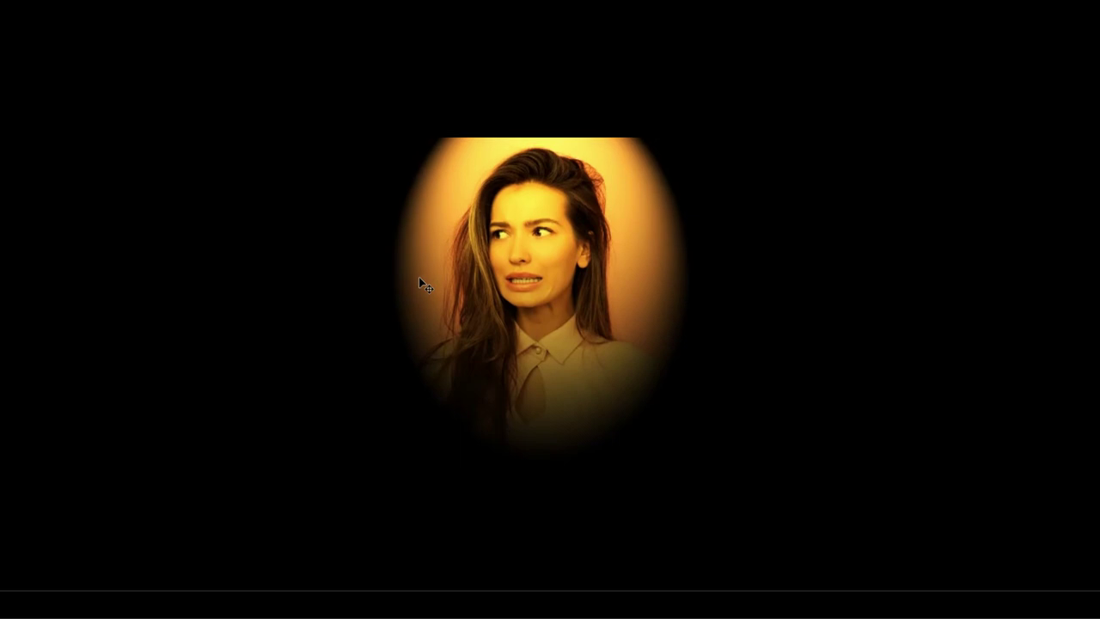